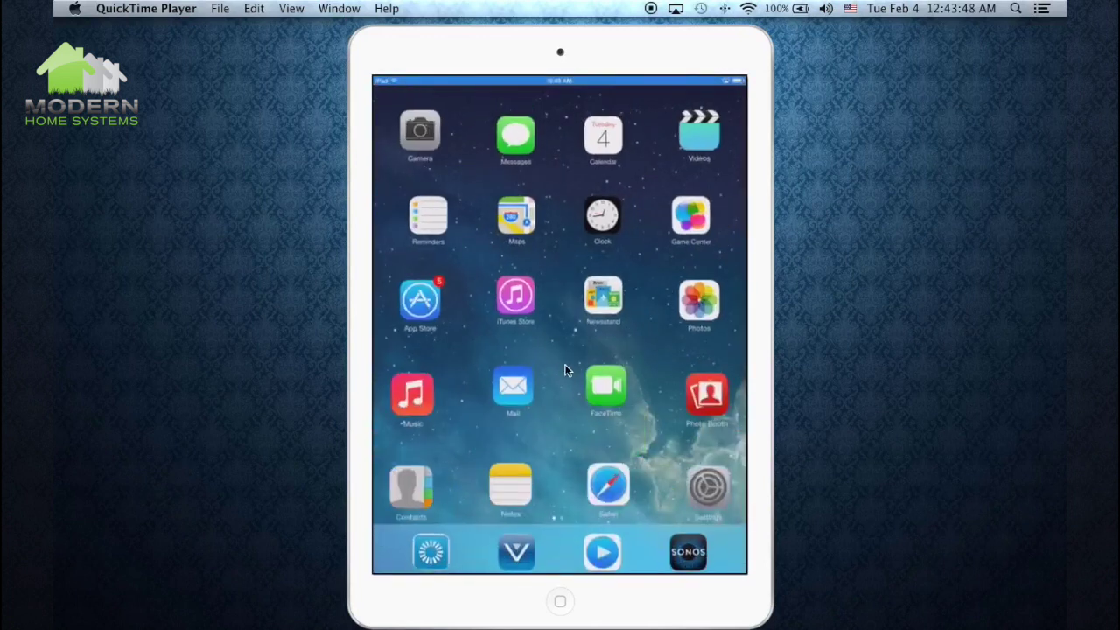
# Step: Launch Notes from the iPad Home Screen to a blank note
pyautogui.click(517, 455)
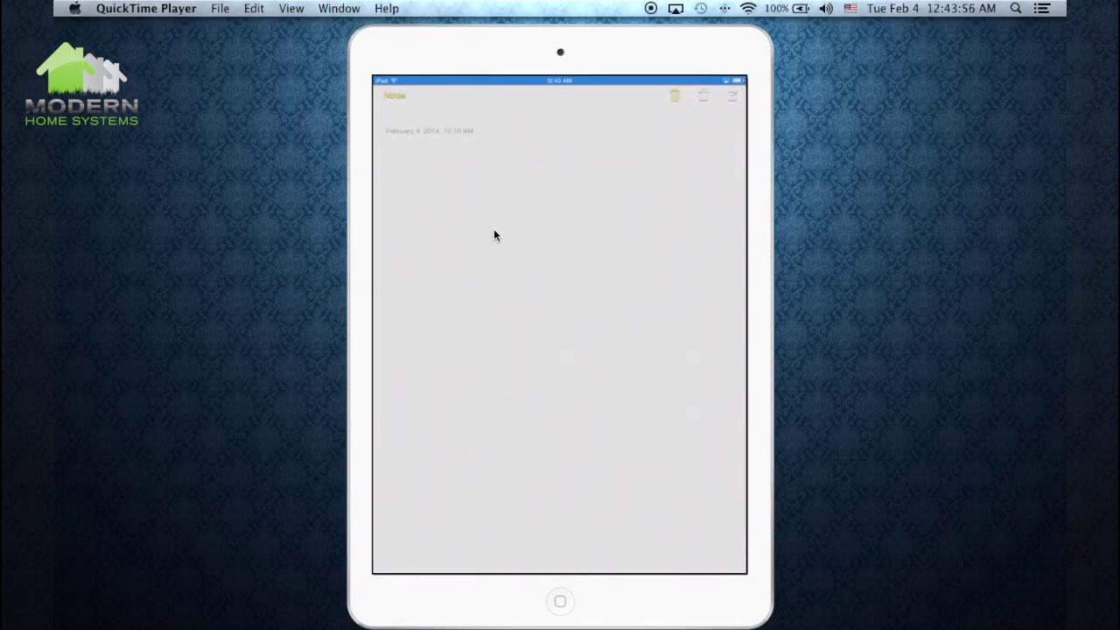
# Step: Show the keyboard in the blank note, type F and H, then delete both letters
pyautogui.click(478, 183)
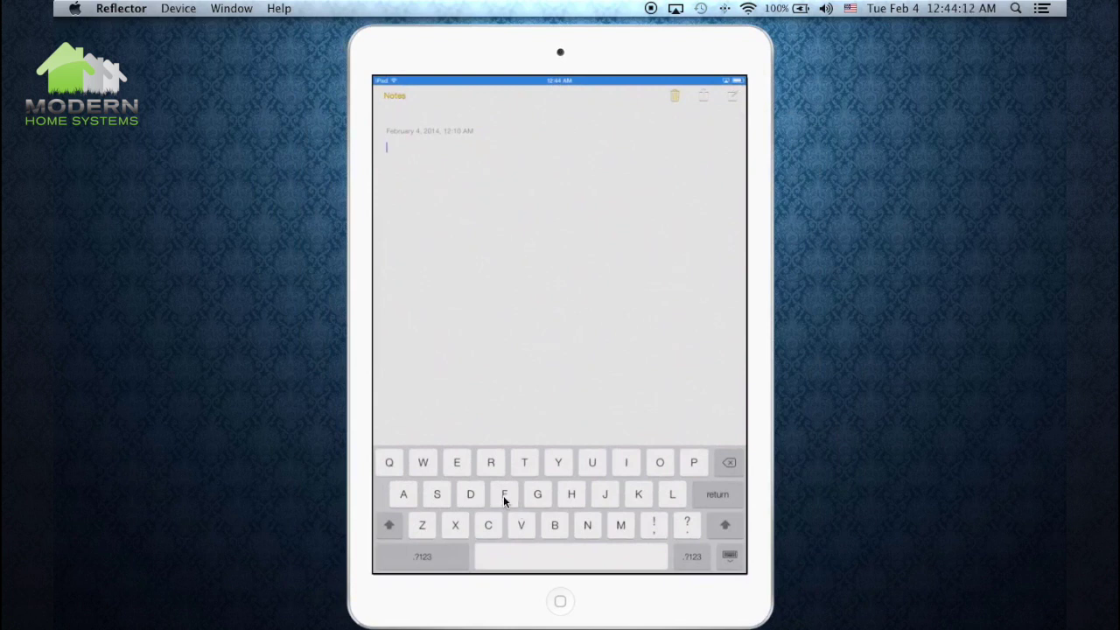
pyautogui.click(504, 495)
pyautogui.click(573, 496)
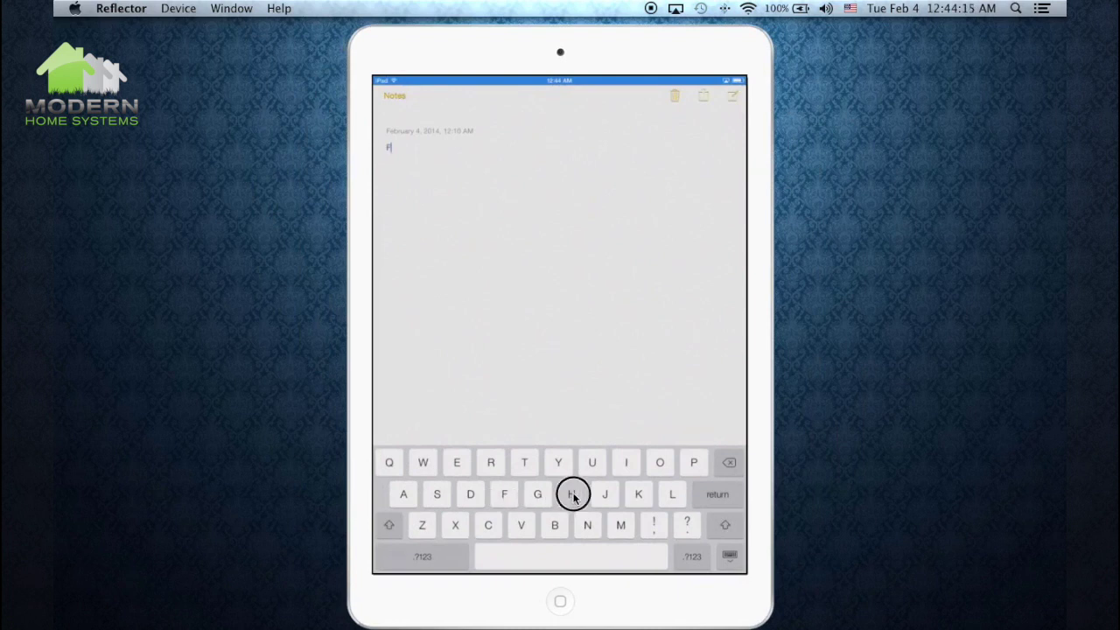
pyautogui.click(730, 463)
pyautogui.click(730, 462)
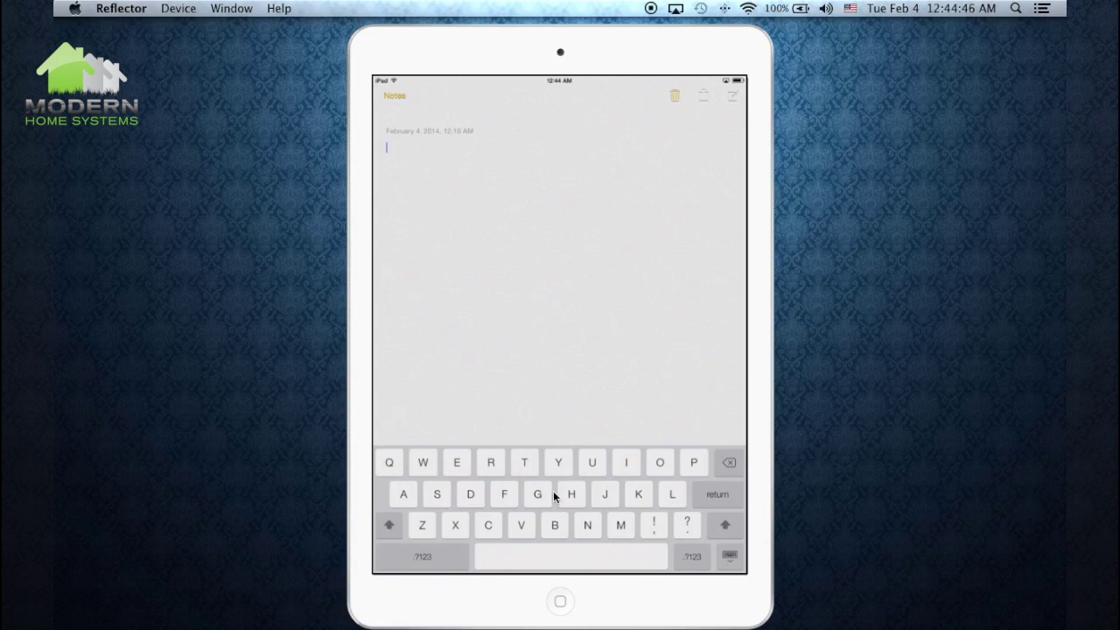
# Step: Switch on Split Keyboard under Settings > General > Keyboard, then return to the Home Screen
pyautogui.click(558, 604)
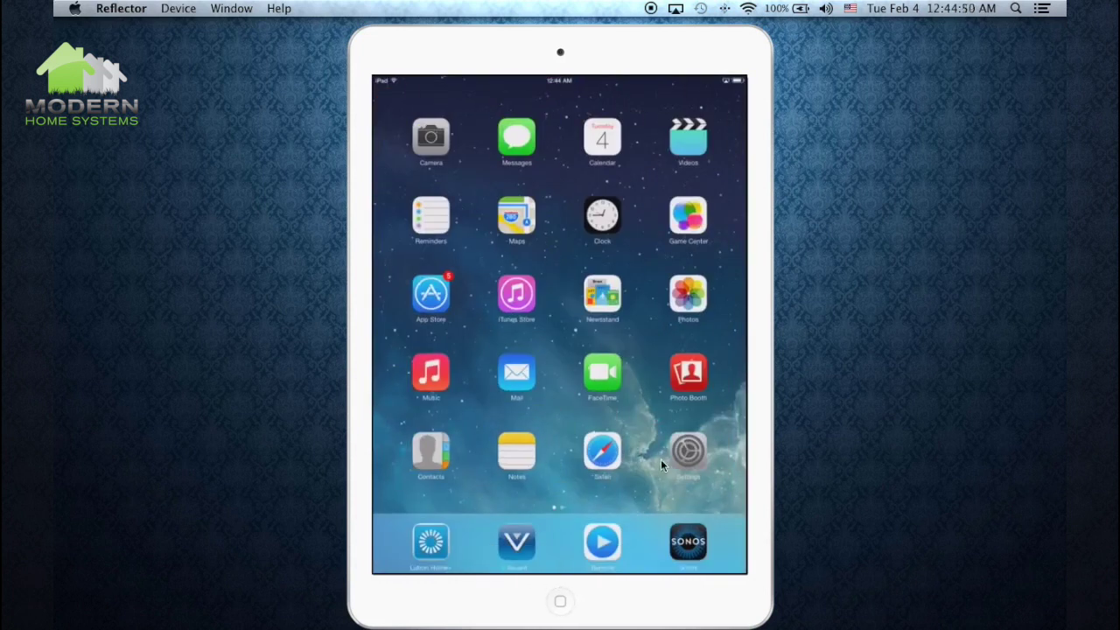
pyautogui.click(688, 453)
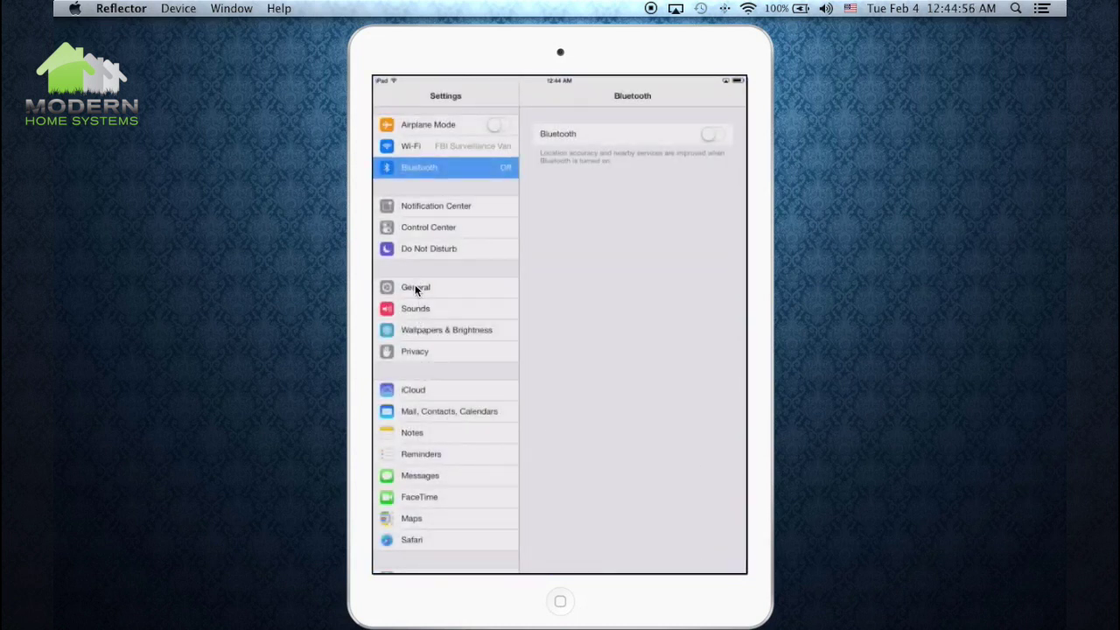
pyautogui.click(415, 287)
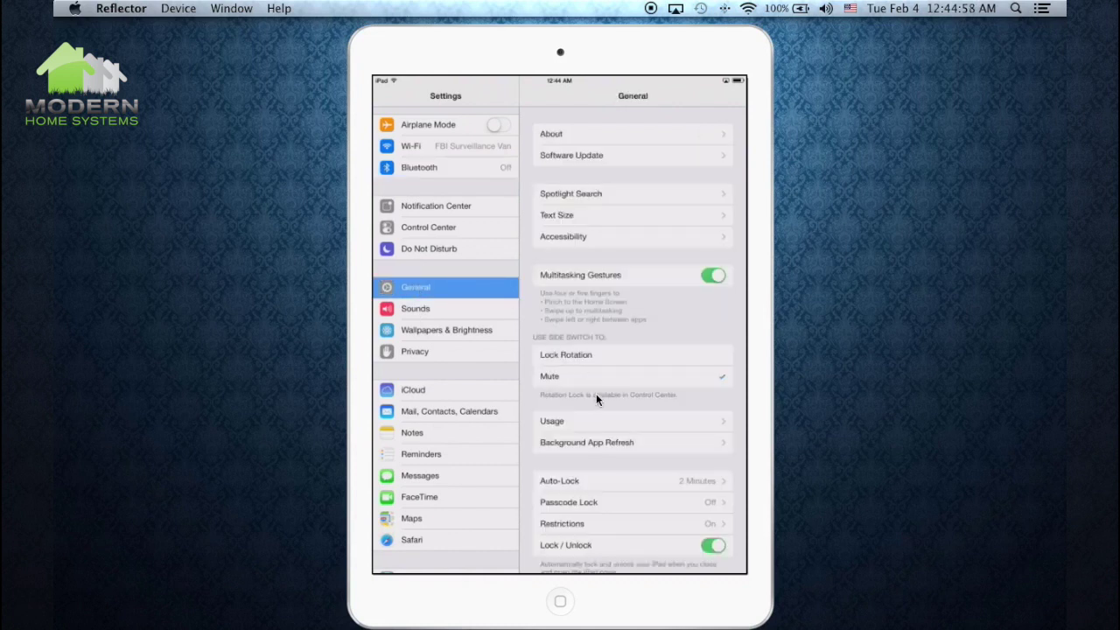
pyautogui.scroll(-5, 598, 358)
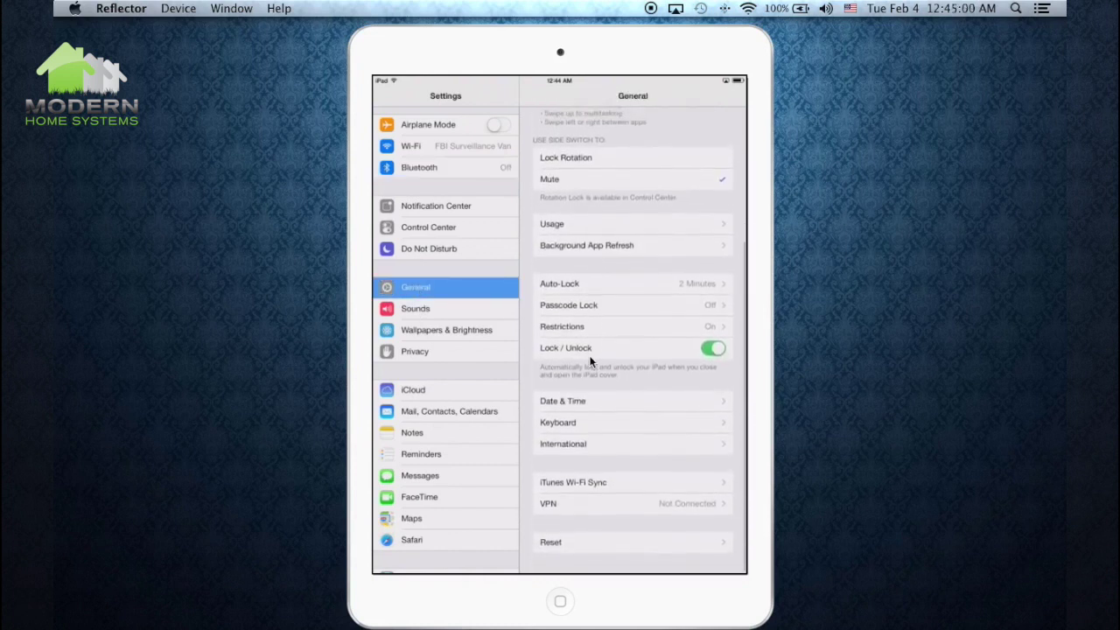
pyautogui.click(580, 427)
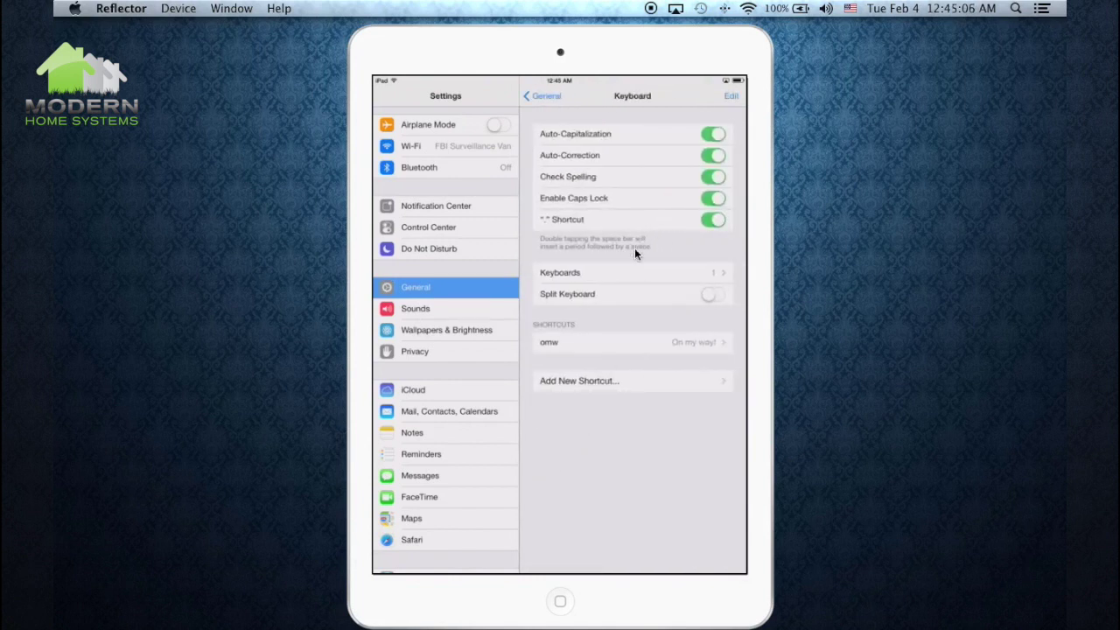
pyautogui.click(713, 298)
pyautogui.click(561, 602)
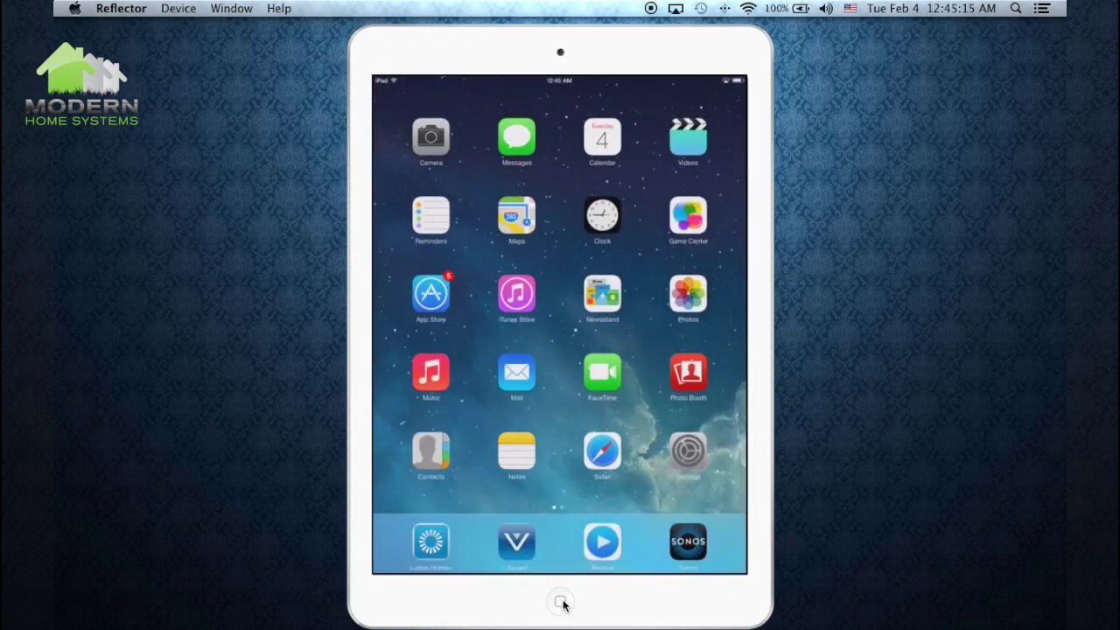
# Step: Reopen the blank note in Notes and split the on-screen keyboard into two halves
pyautogui.click(518, 448)
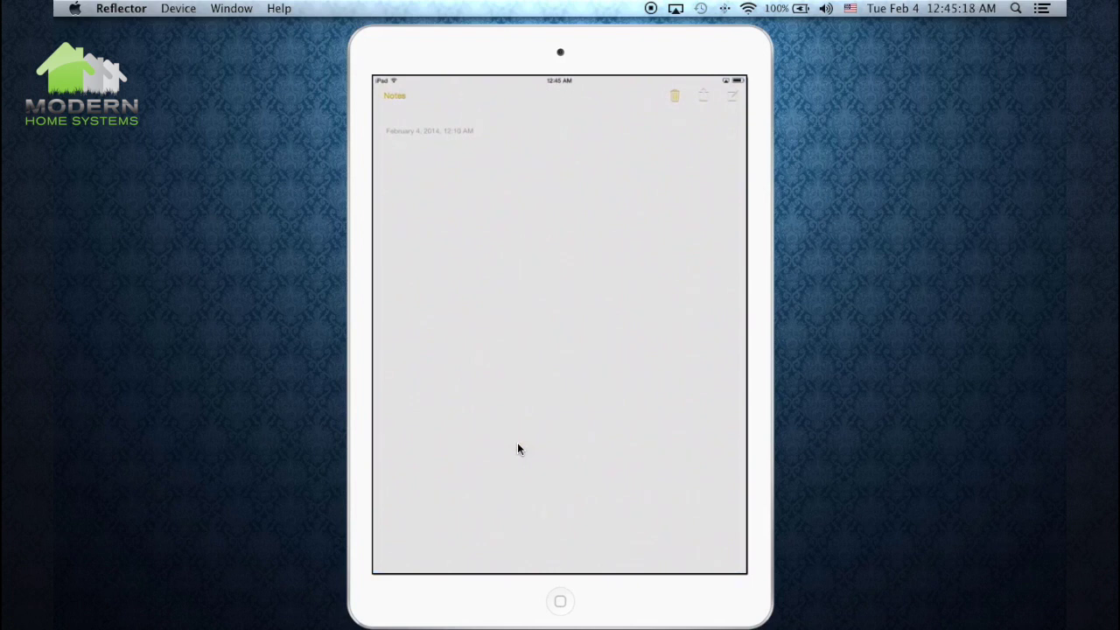
pyautogui.click(500, 230)
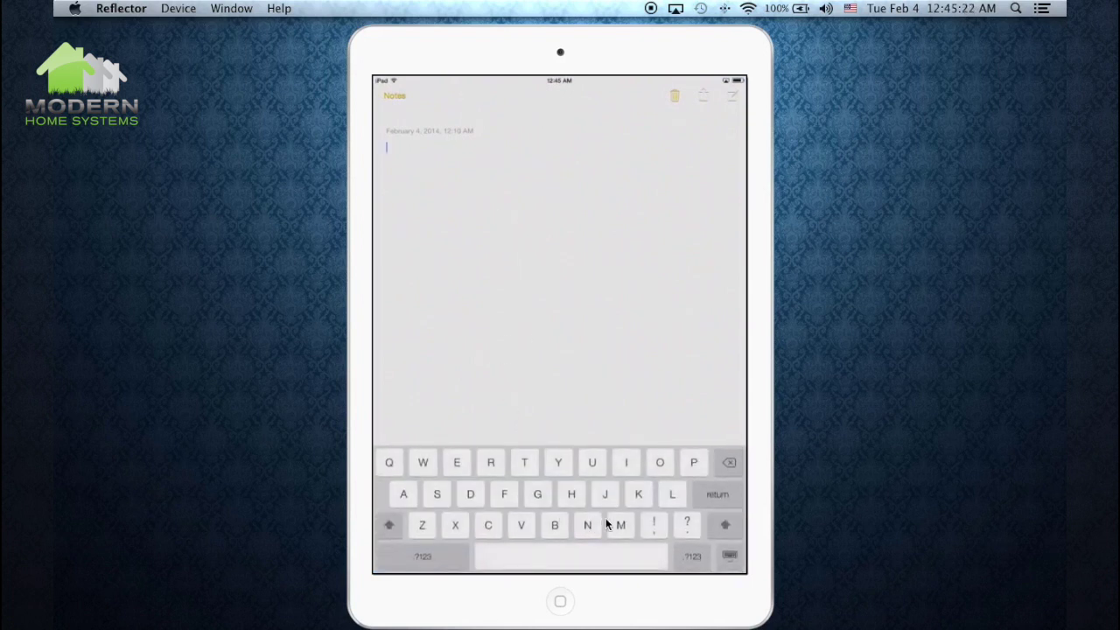
pyautogui.click(730, 558)
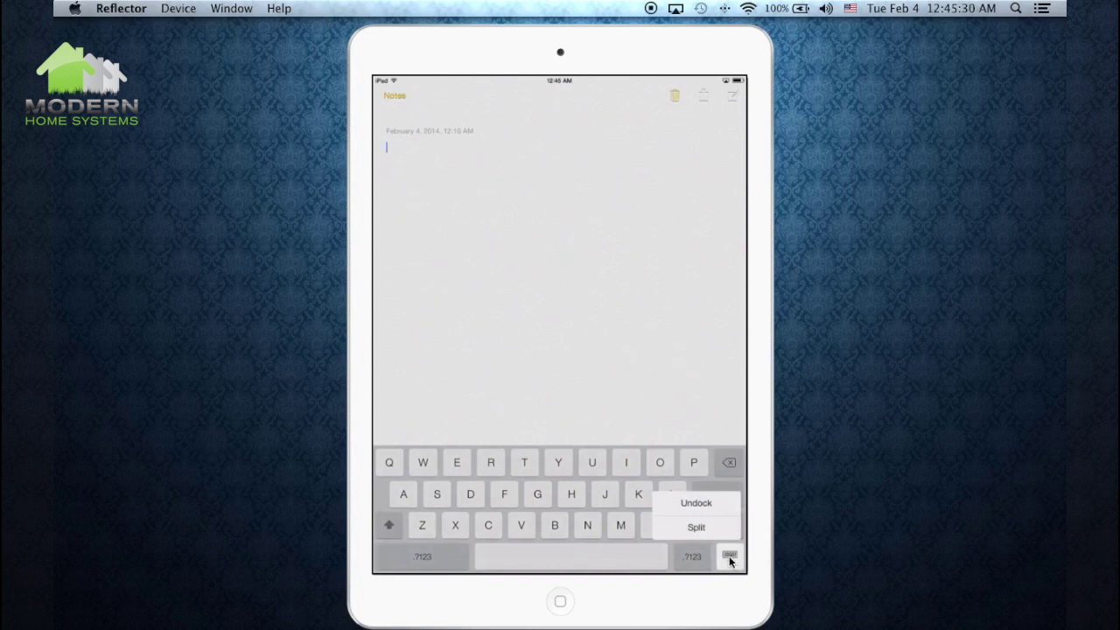
pyautogui.click(713, 528)
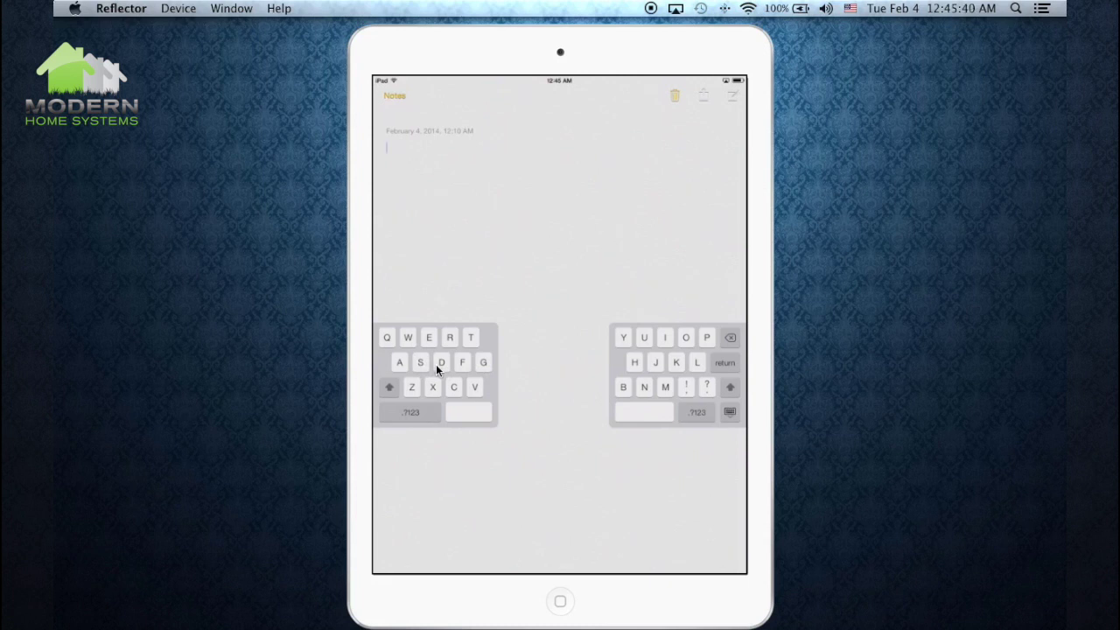
# Step: Type 'Hello' in the note, then delete it back to just 'H'
pyautogui.write('Hello')
pyautogui.press('BackSpace')
pyautogui.press('BackSpace')
pyautogui.press('BackSpace')
pyautogui.press('BackSpace')
pyautogui.click(731, 413)
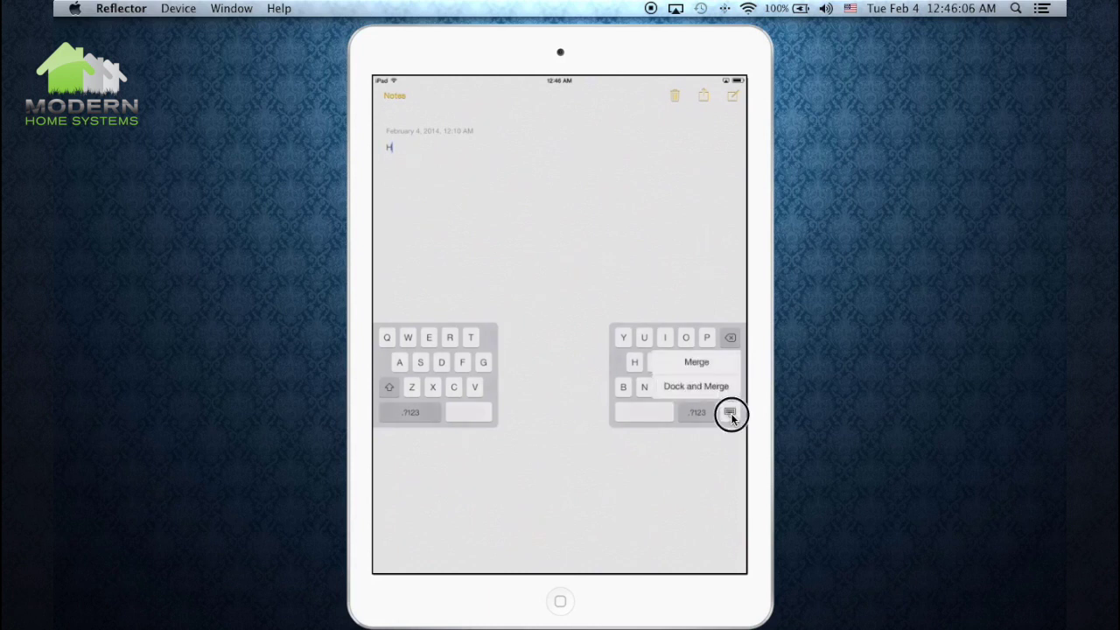
# Step: Merge the split keyboard, split it again, then dock and merge it at the bottom
pyautogui.click(705, 368)
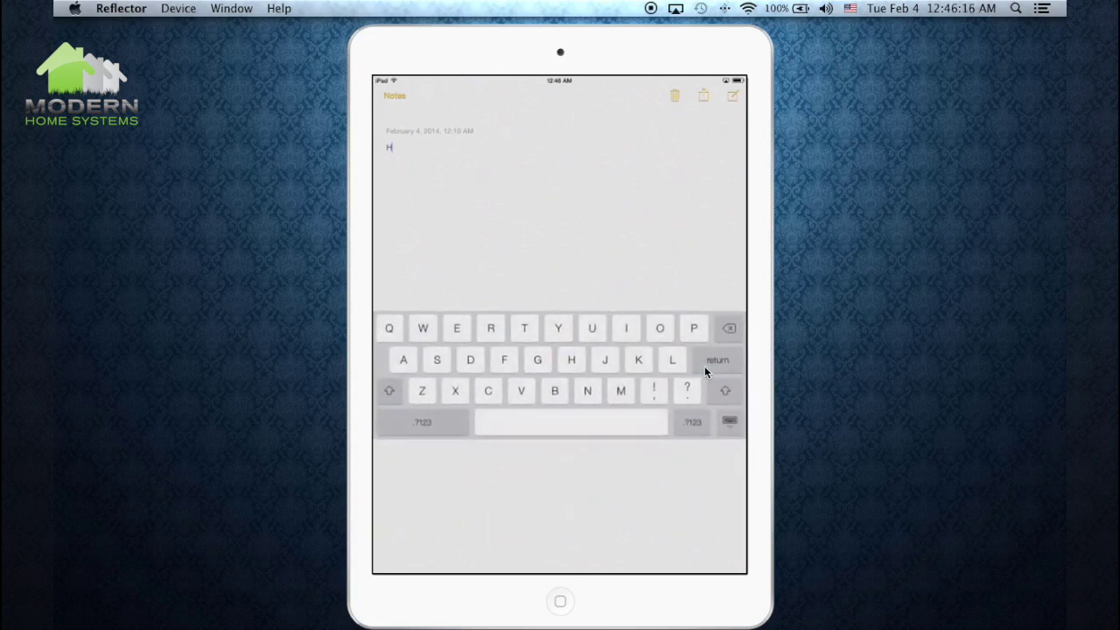
pyautogui.click(727, 420)
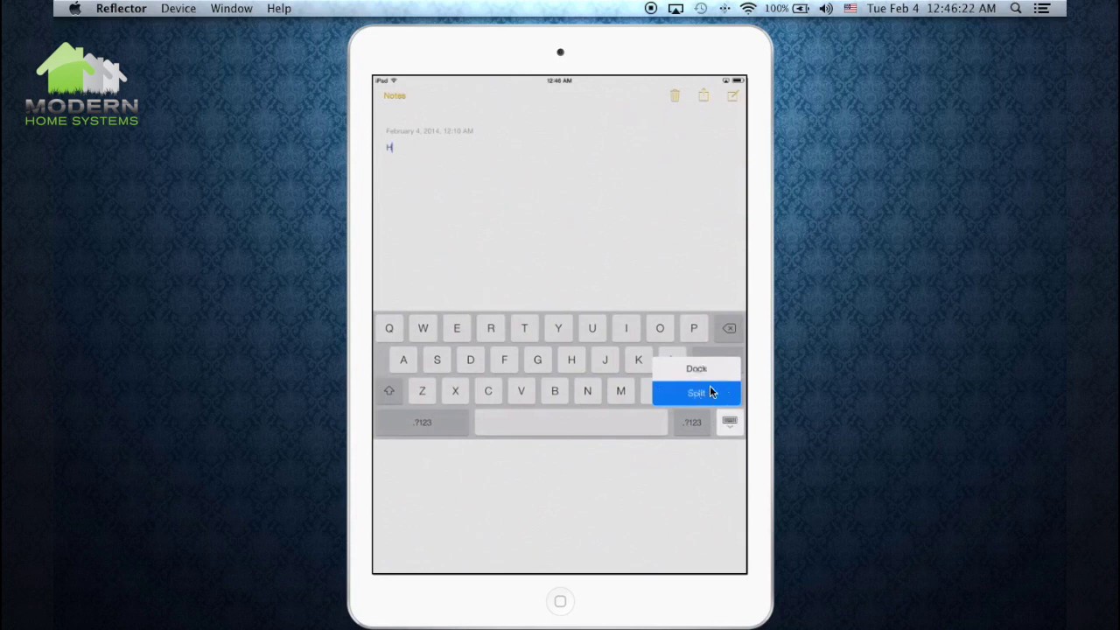
pyautogui.click(712, 393)
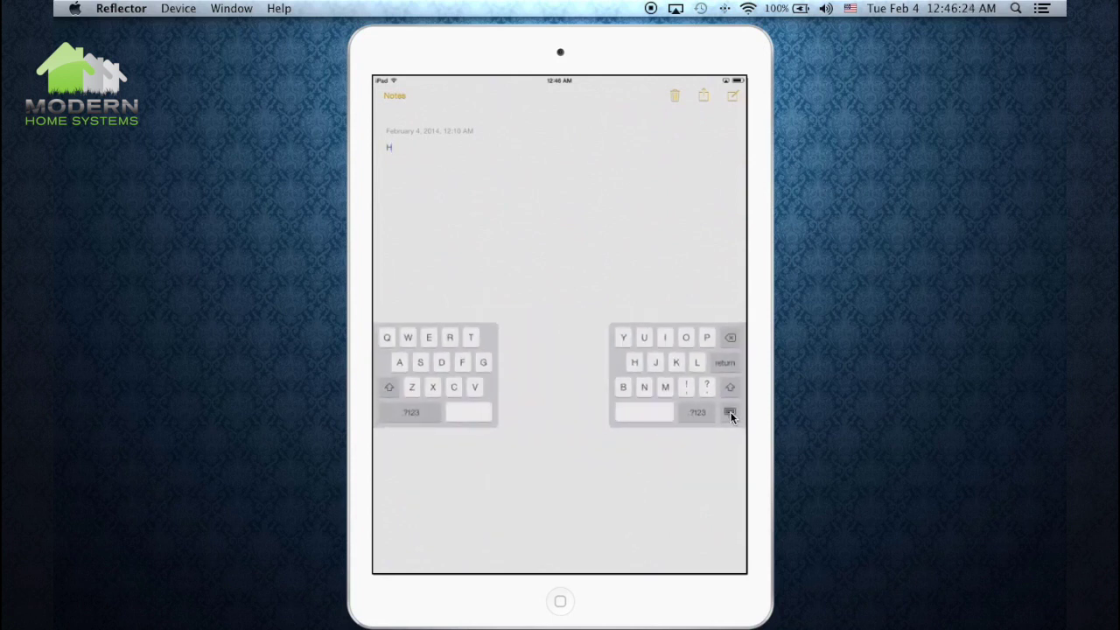
pyautogui.click(730, 412)
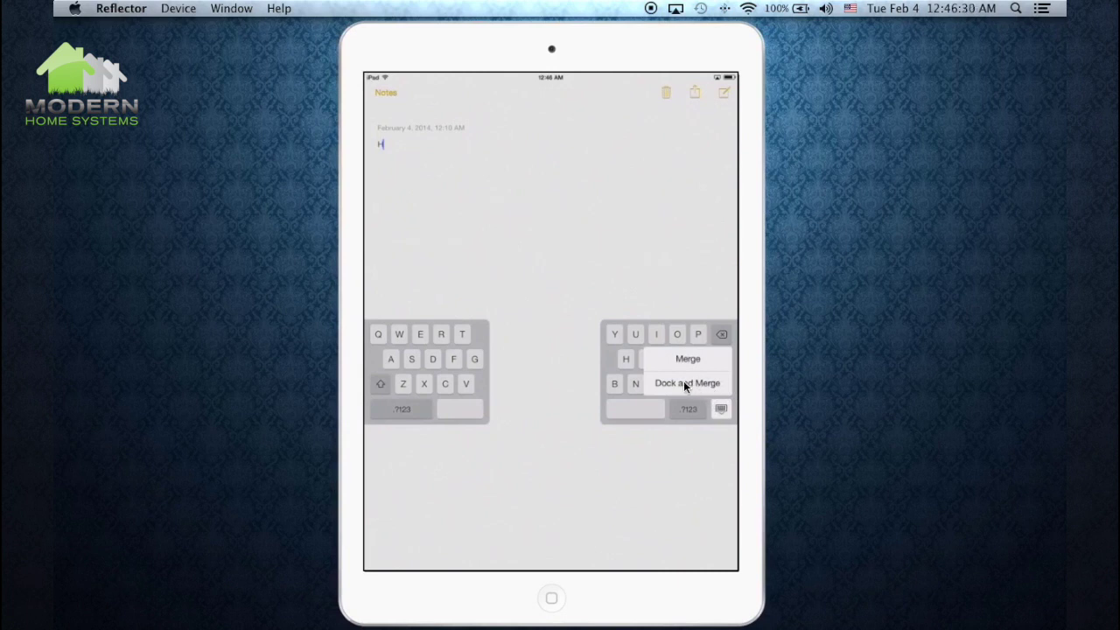
pyautogui.click(686, 386)
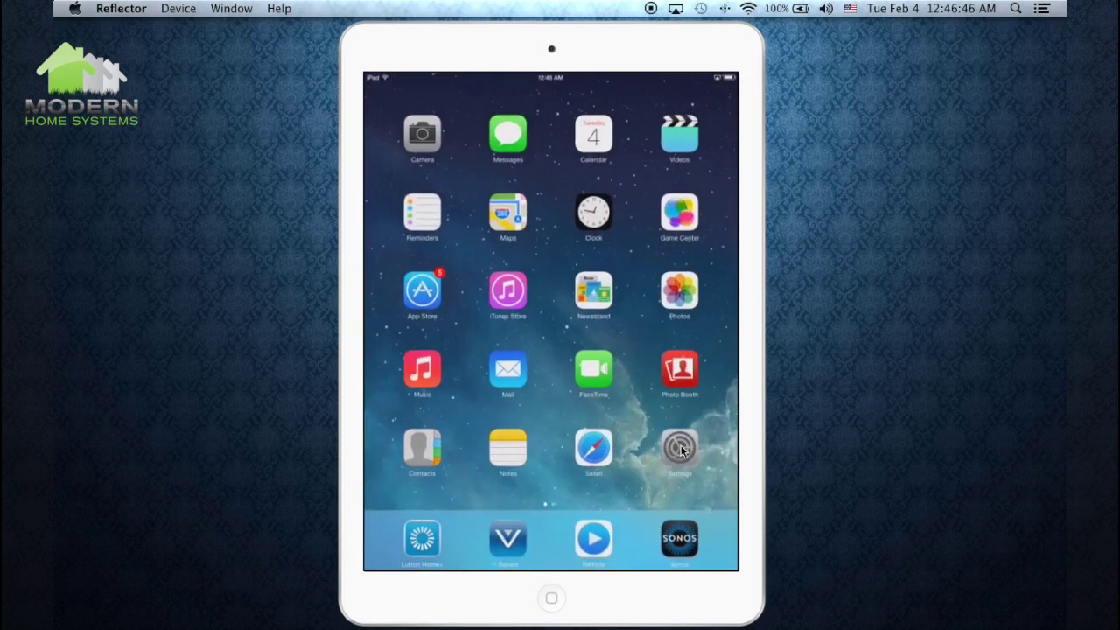
# Step: Show the Keyboards list in Settings, which holds only the English keyboard
pyautogui.click(681, 449)
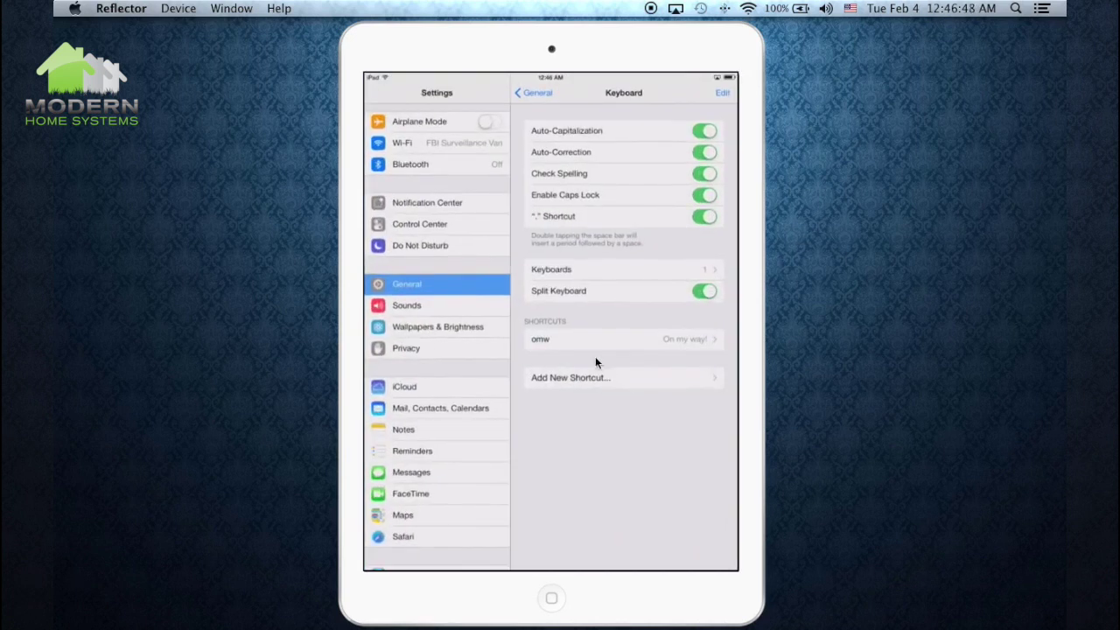
pyautogui.click(578, 271)
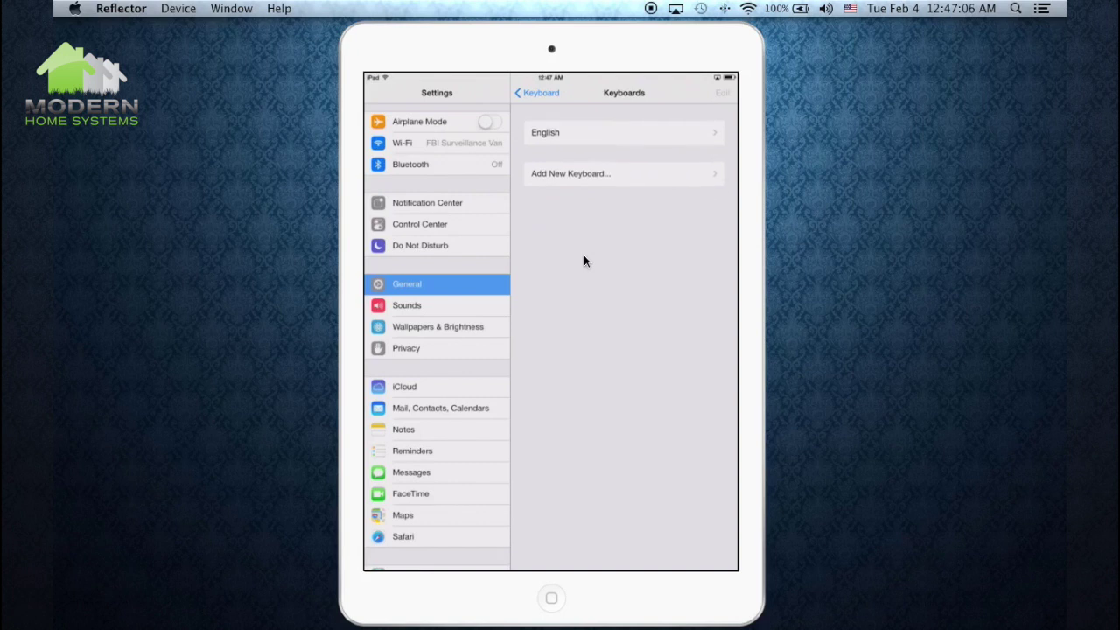
# Step: Add the Emoji keyboard alongside English, then return to the Home Screen
pyautogui.click(579, 174)
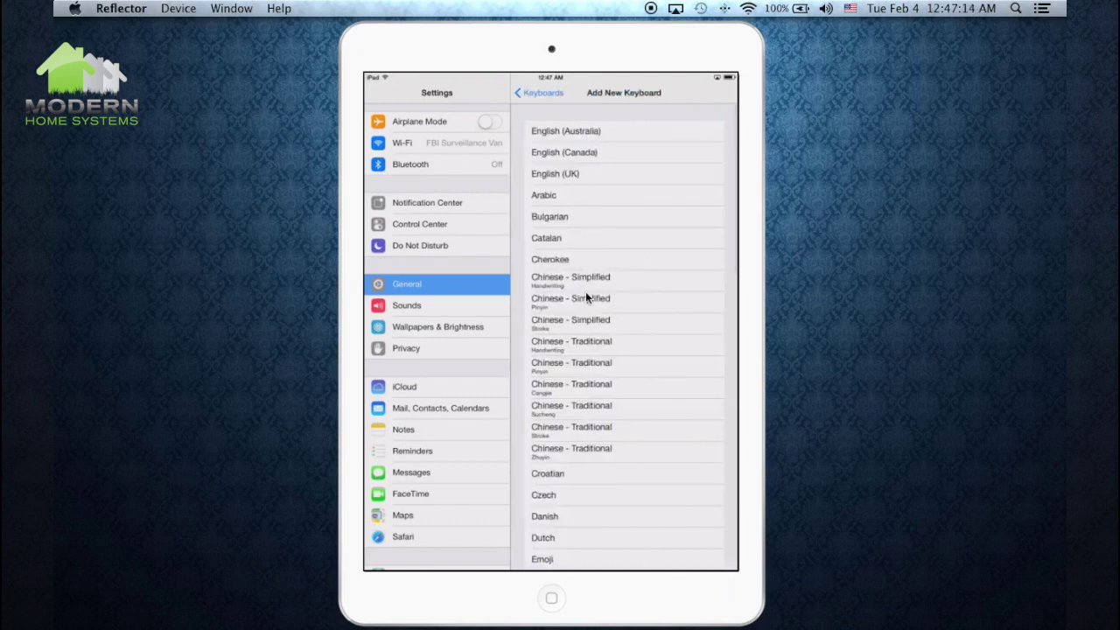
pyautogui.scroll(-3, 582, 289)
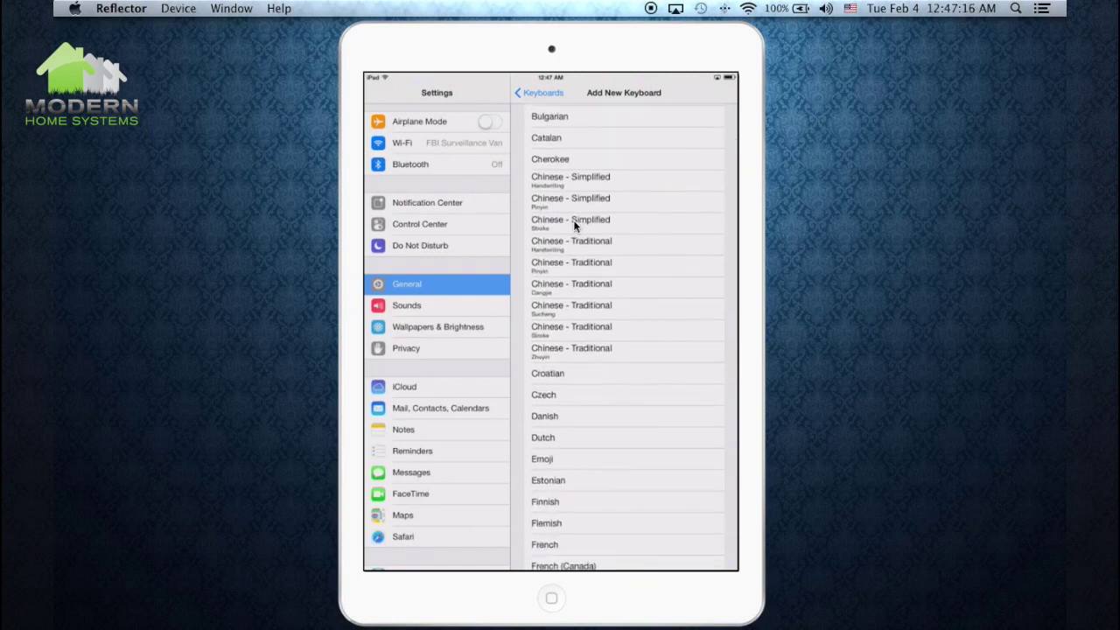
pyautogui.scroll(-3, 573, 219)
pyautogui.scroll(-3, 568, 155)
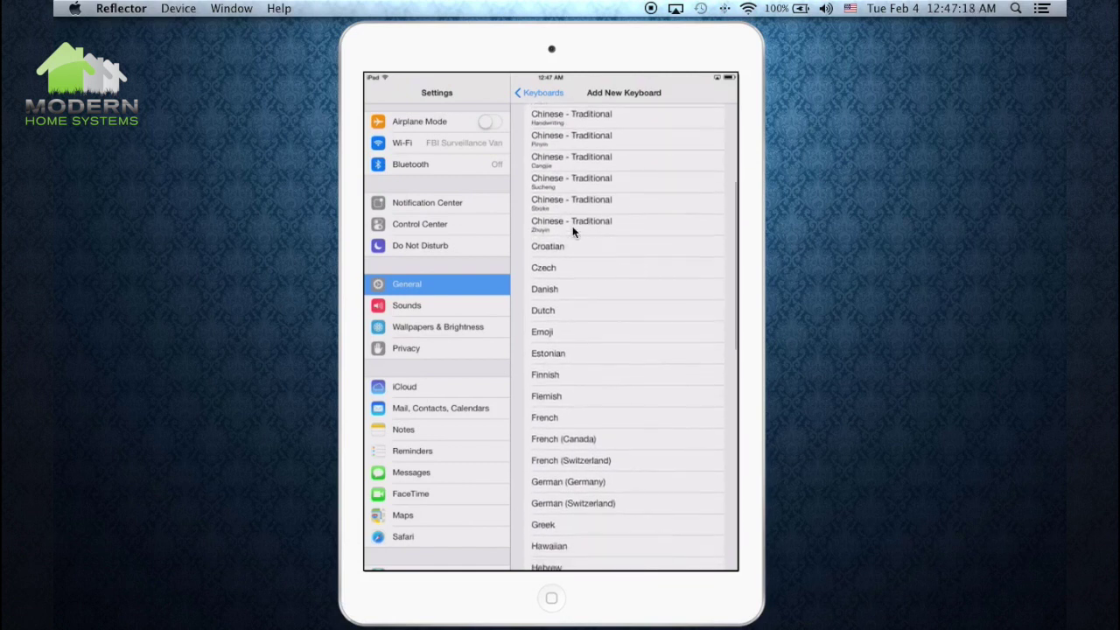
pyautogui.scroll(9, 576, 383)
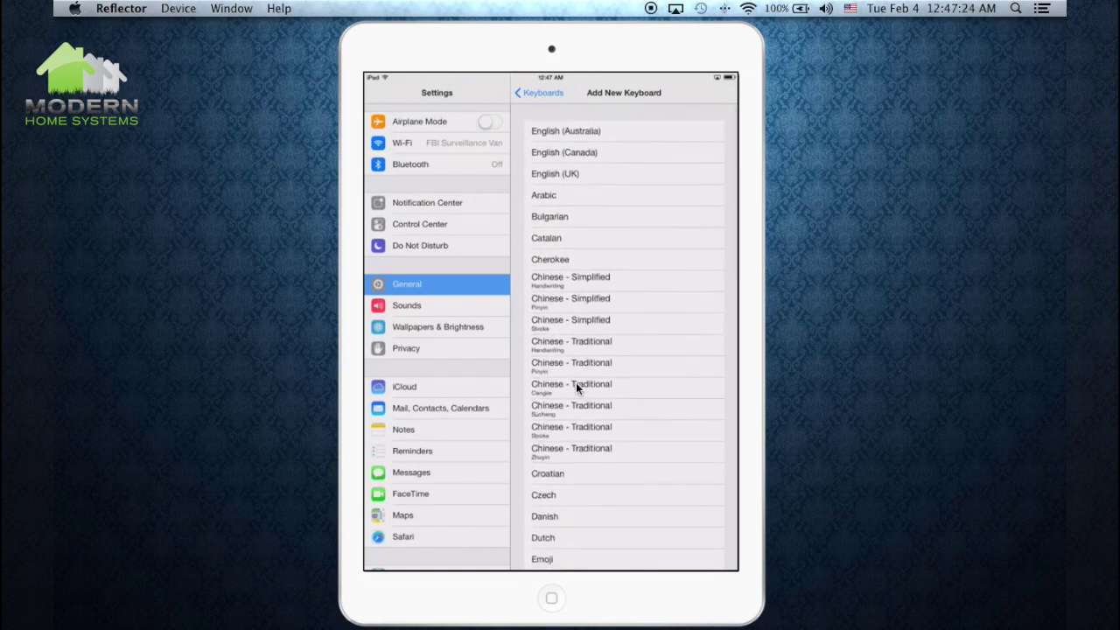
pyautogui.scroll(-3, 576, 383)
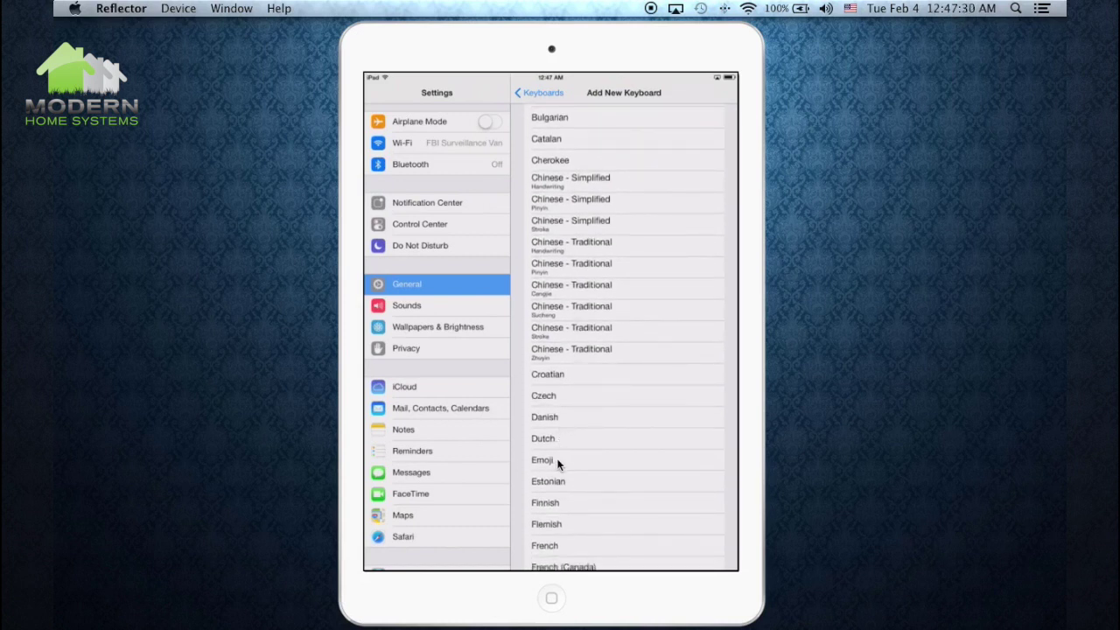
pyautogui.click(557, 462)
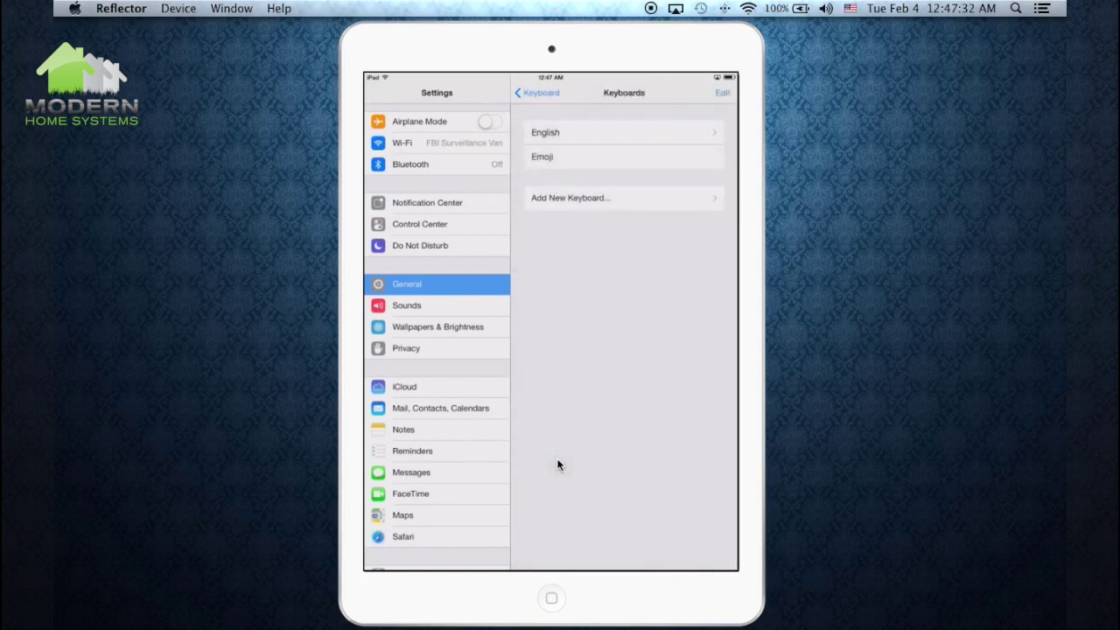
pyautogui.click(551, 600)
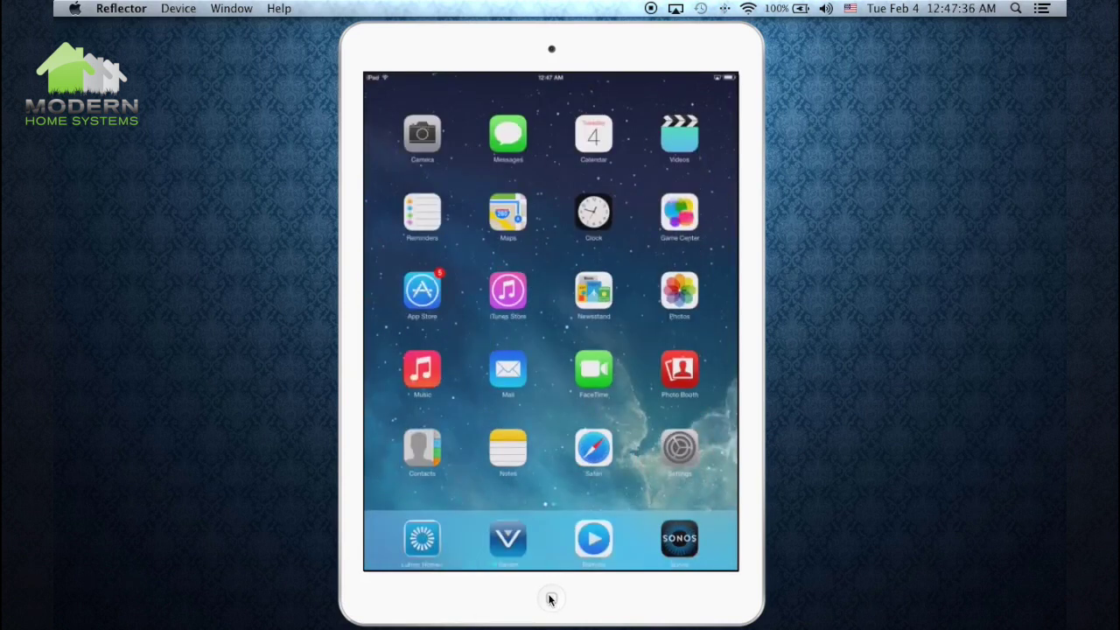
# Step: Open the 'H' note in Notes, show the keyboard after the H, and split it in two
pyautogui.click(501, 456)
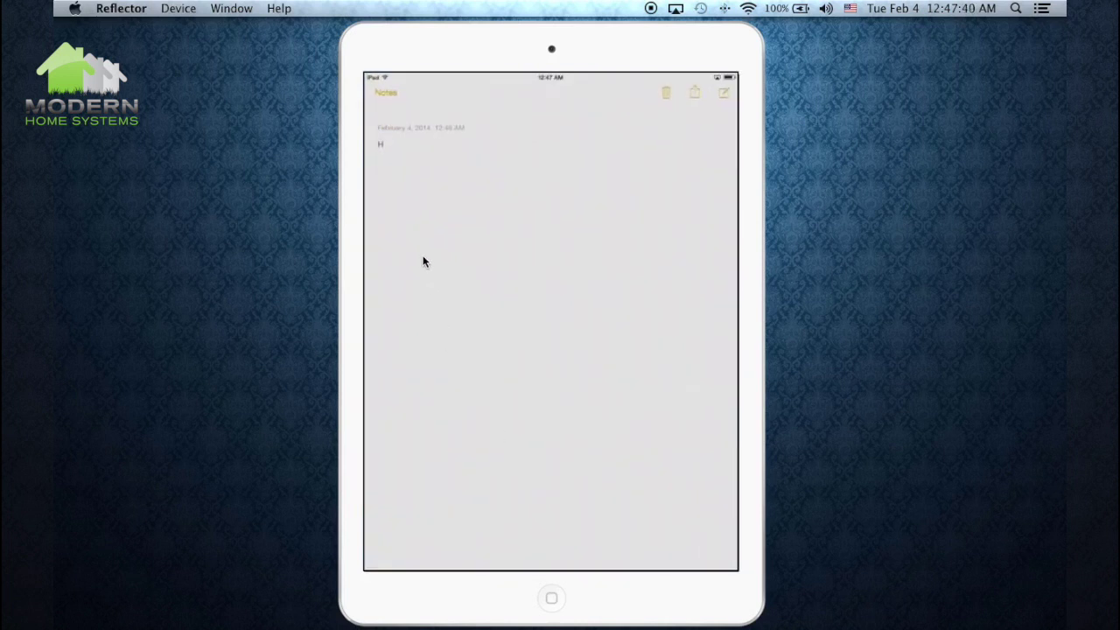
pyautogui.click(396, 158)
pyautogui.click(389, 149)
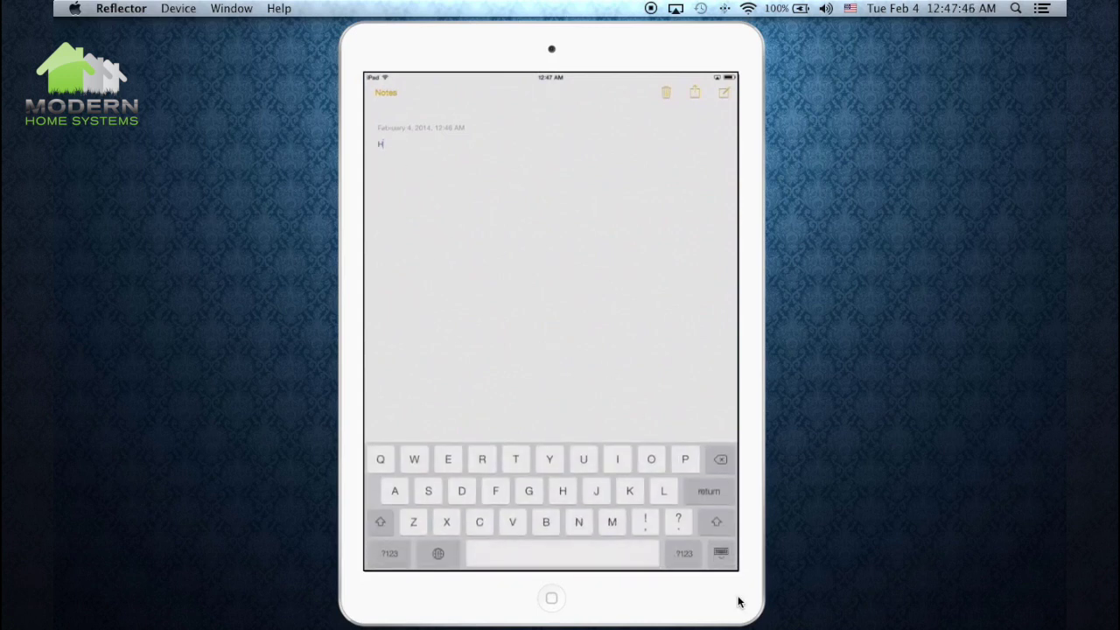
pyautogui.click(722, 555)
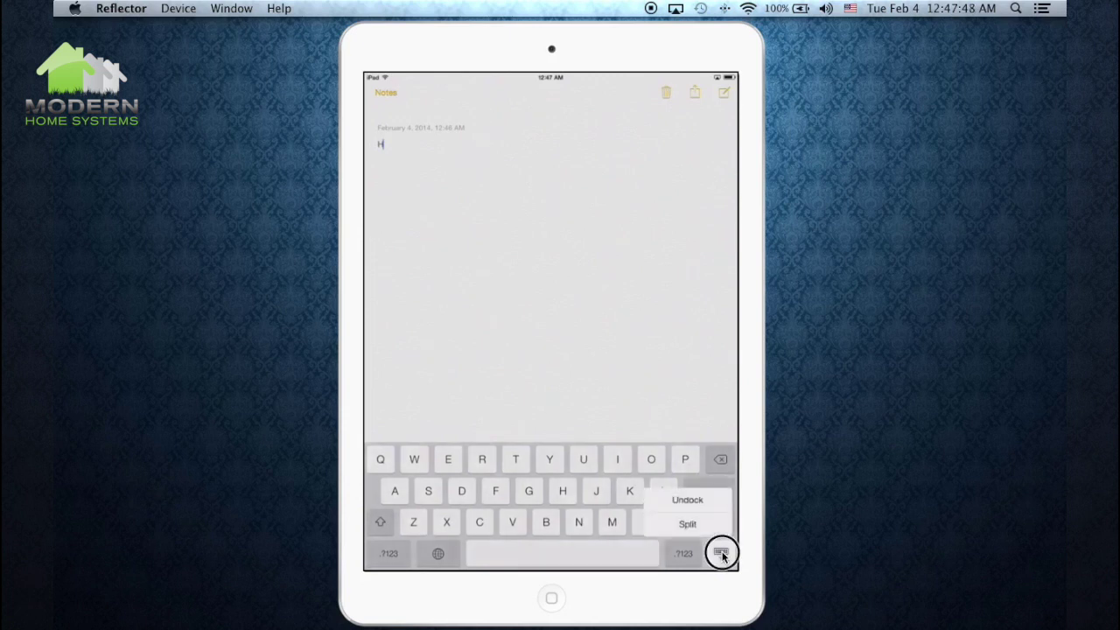
pyautogui.moveTo(722, 555); pyautogui.dragTo(718, 531)
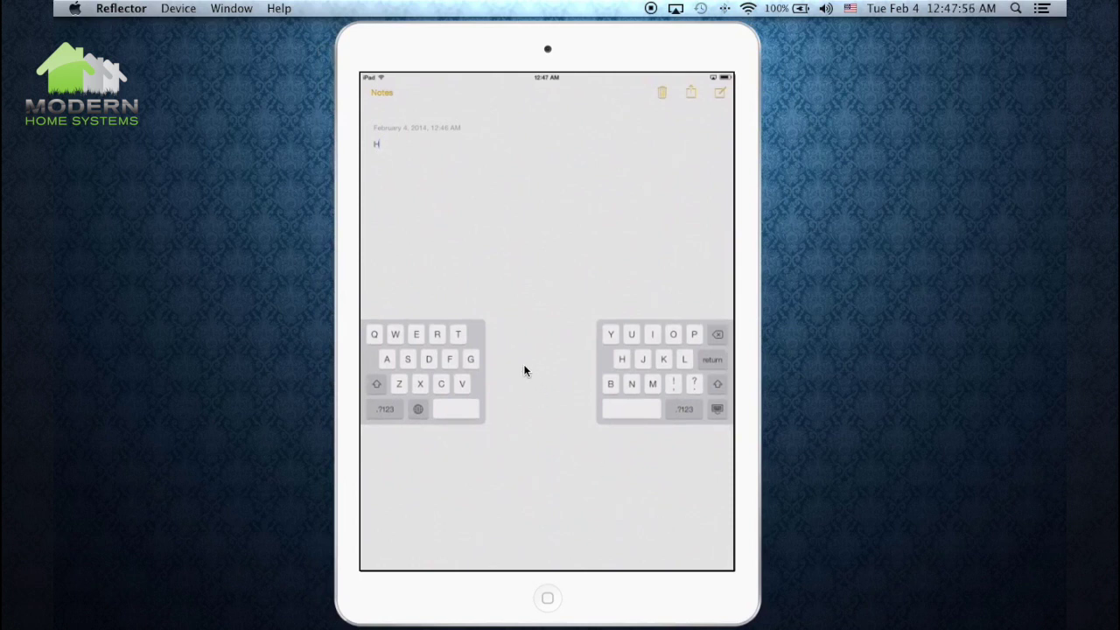
# Step: Delete the H from the note and switch the split keyboard to Emoji
pyautogui.press('BackSpace')
pyautogui.click(418, 408)
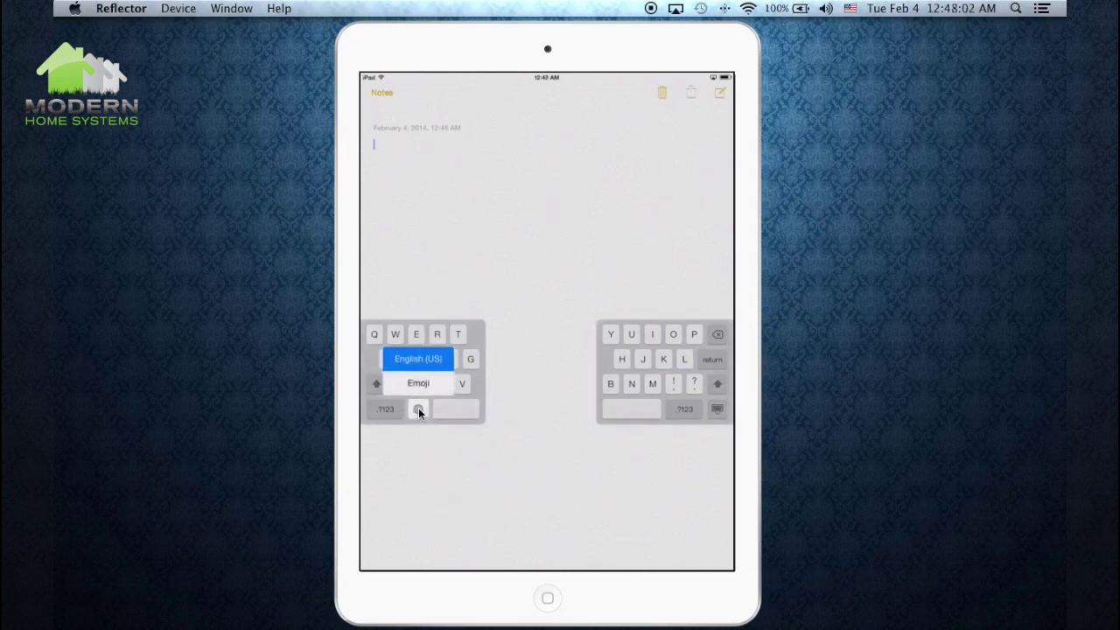
pyautogui.moveTo(427, 388)
pyautogui.mouseDown()
pyautogui.moveTo(424, 356)
pyautogui.moveTo(424, 381)
pyautogui.mouseUp()
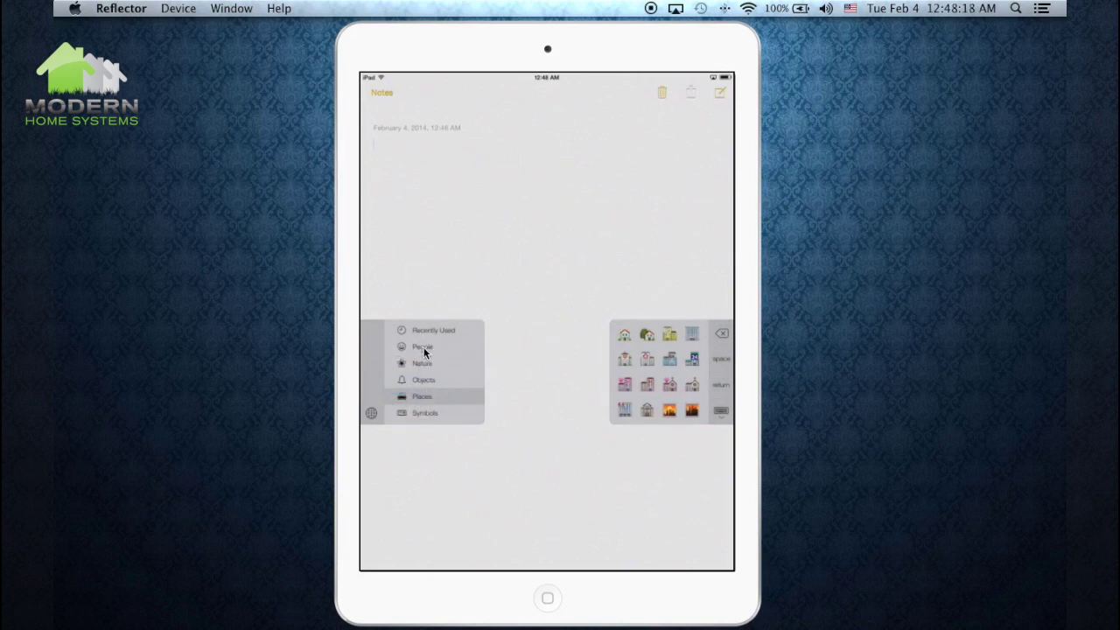
# Step: Browse the People, Nature, Objects, Places, Symbols and Recently Used emoji, then return to English letters
pyautogui.click(424, 347)
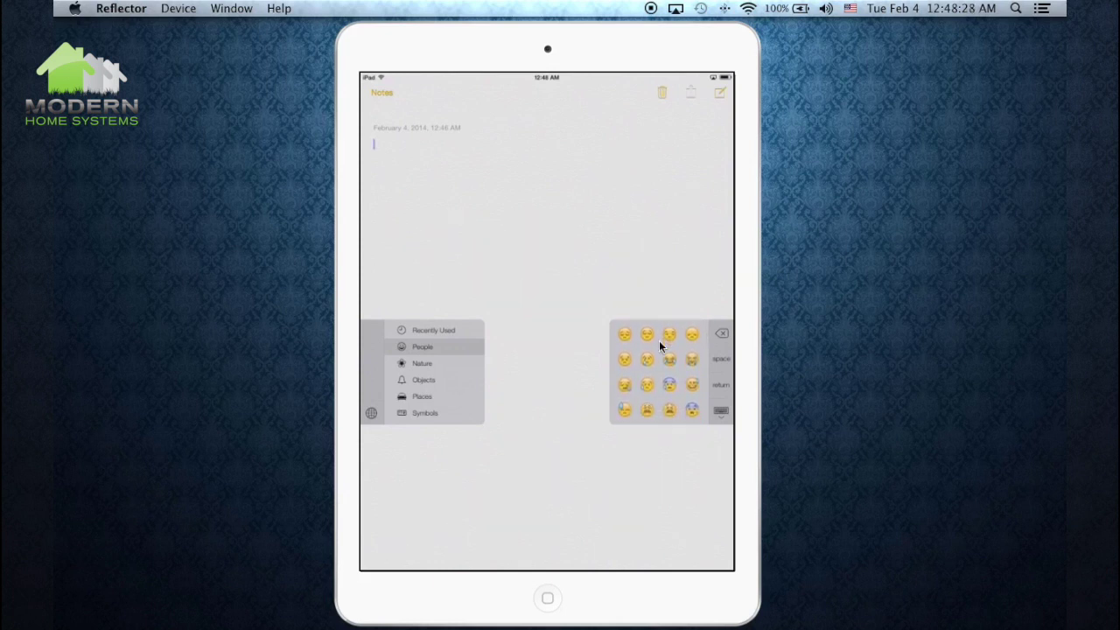
pyautogui.click(420, 362)
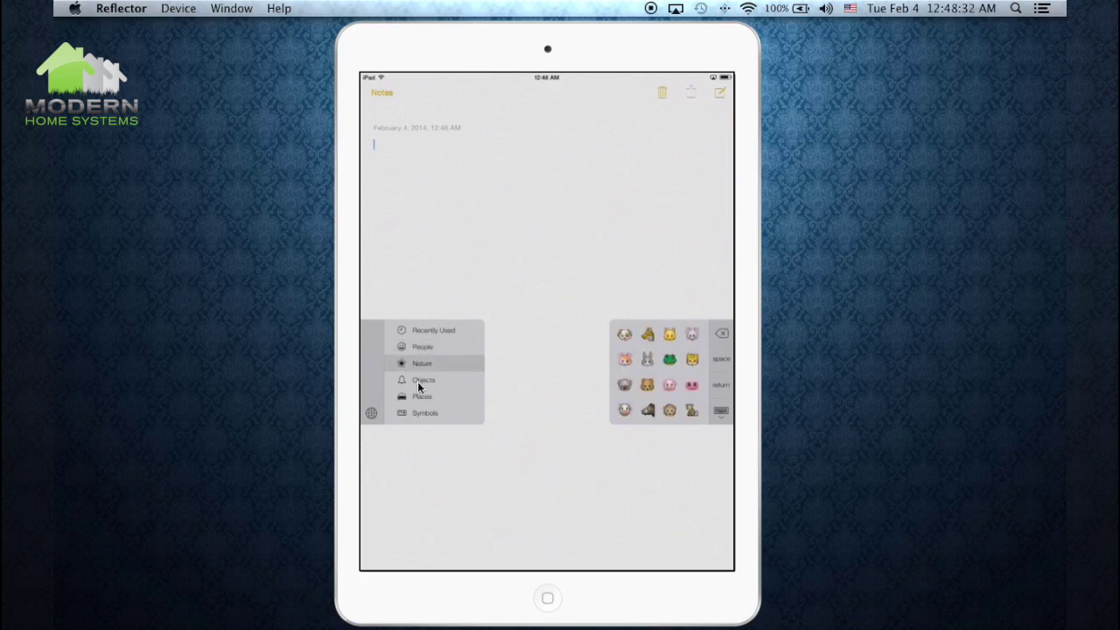
pyautogui.click(417, 382)
pyautogui.click(418, 397)
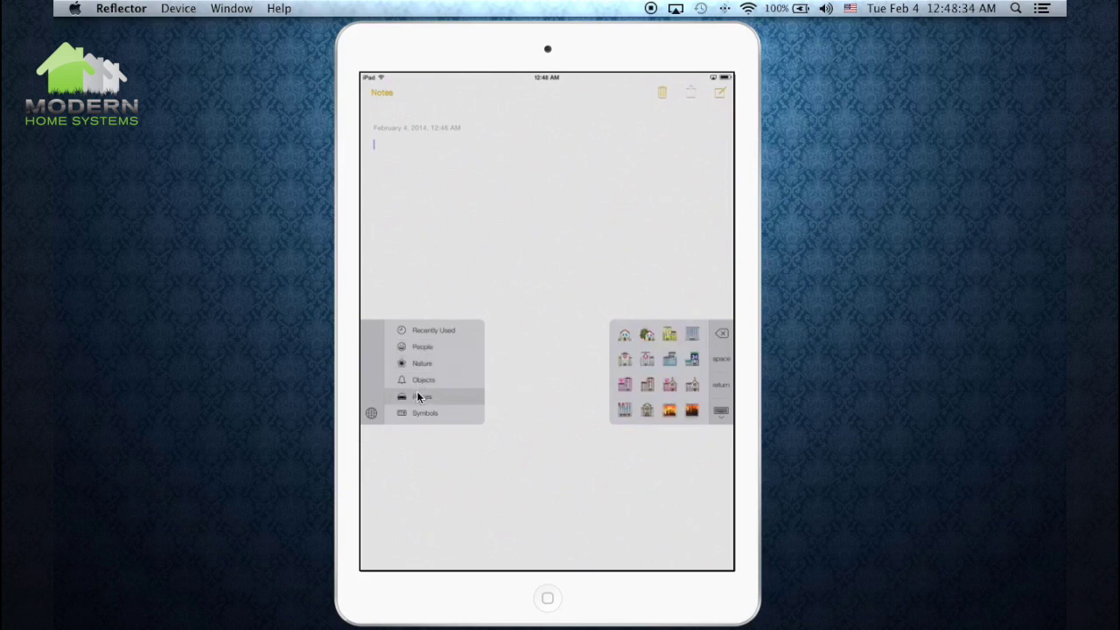
pyautogui.click(421, 414)
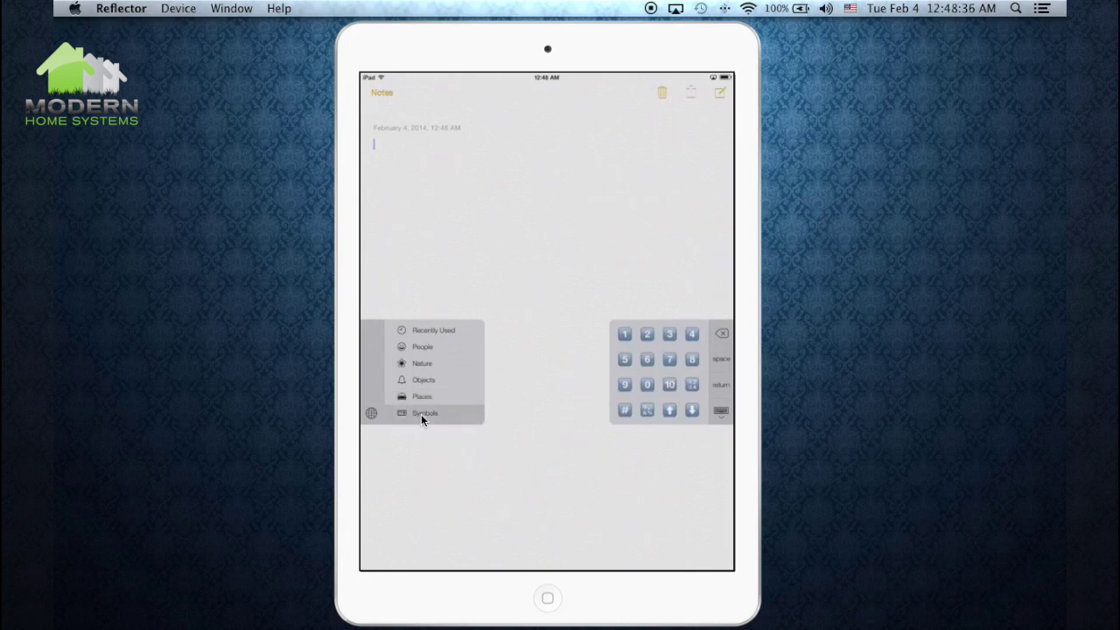
pyautogui.click(419, 331)
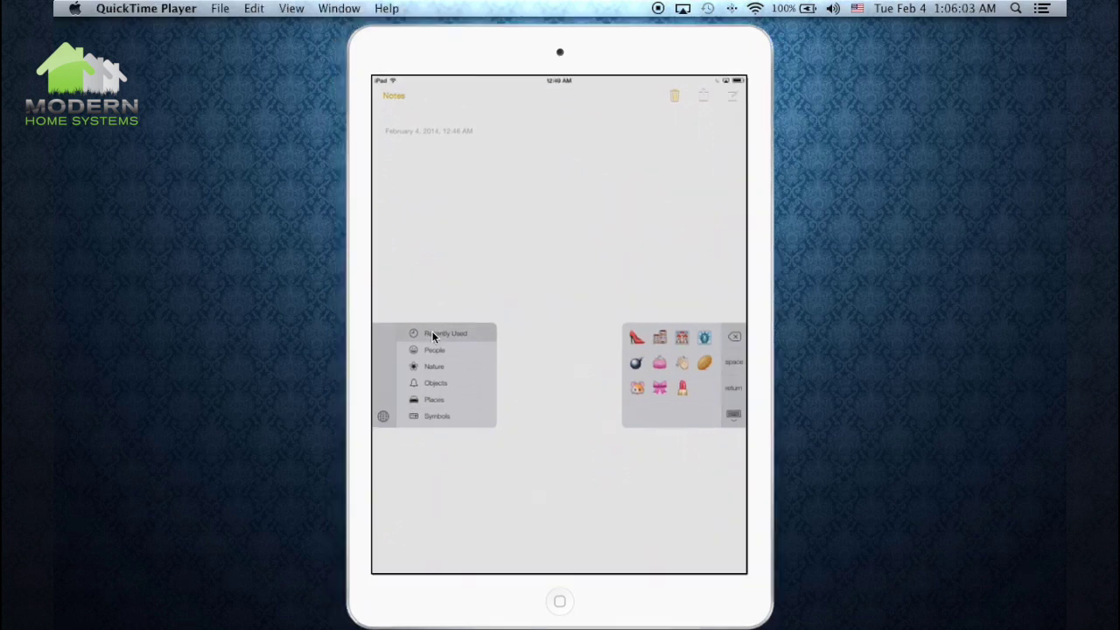
pyautogui.click(383, 416)
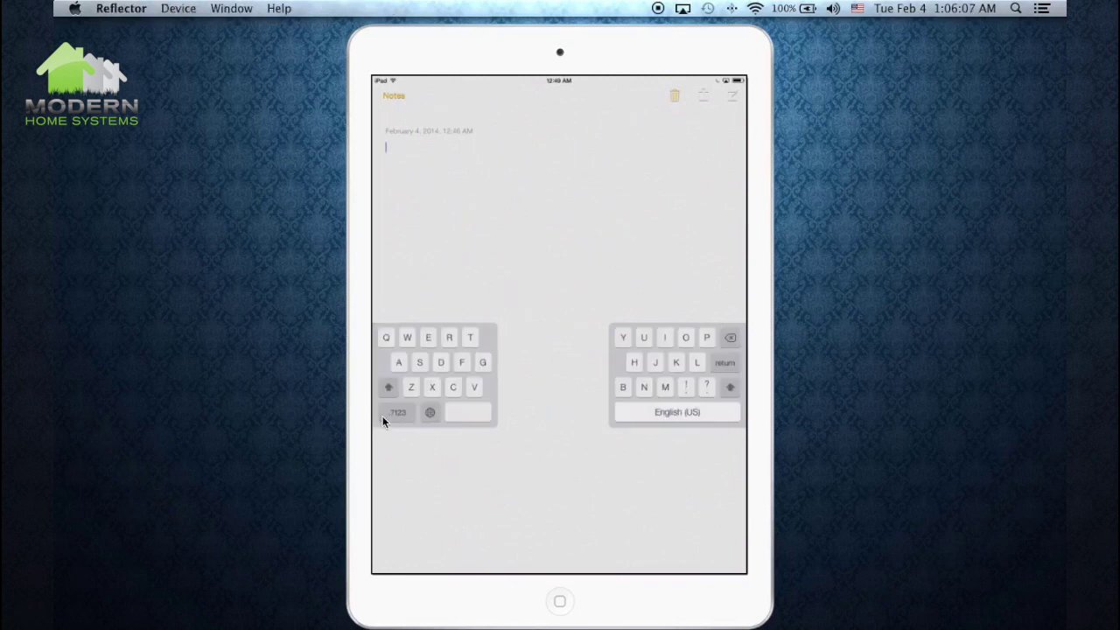
# Step: Add the Chinese - Simplified Handwriting keyboard in Settings, then return to the Home Screen
pyautogui.click(562, 600)
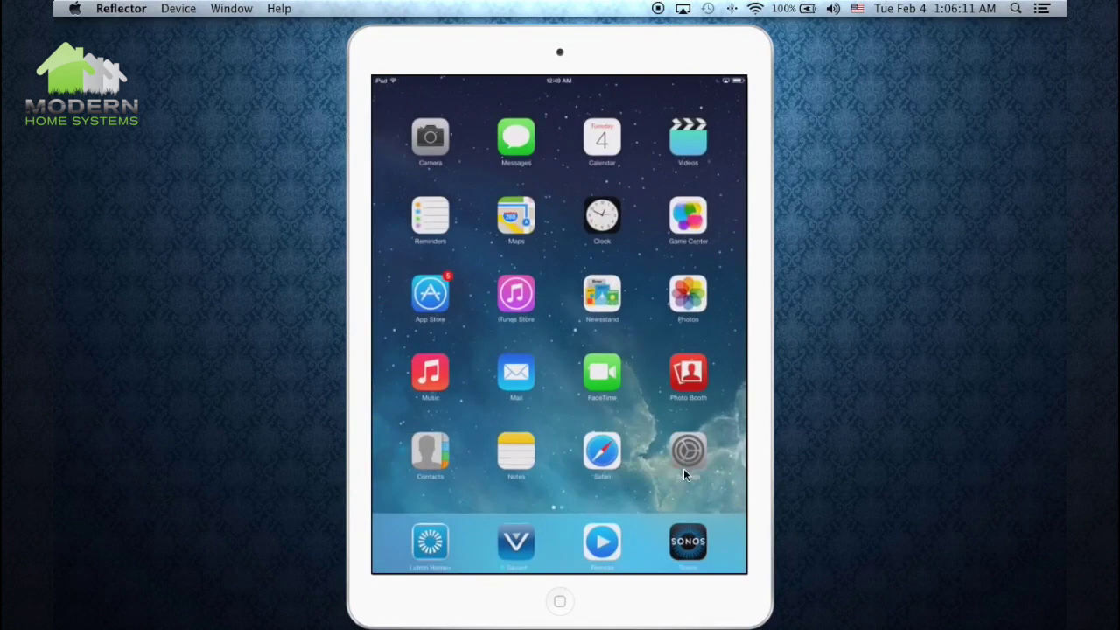
pyautogui.click(687, 454)
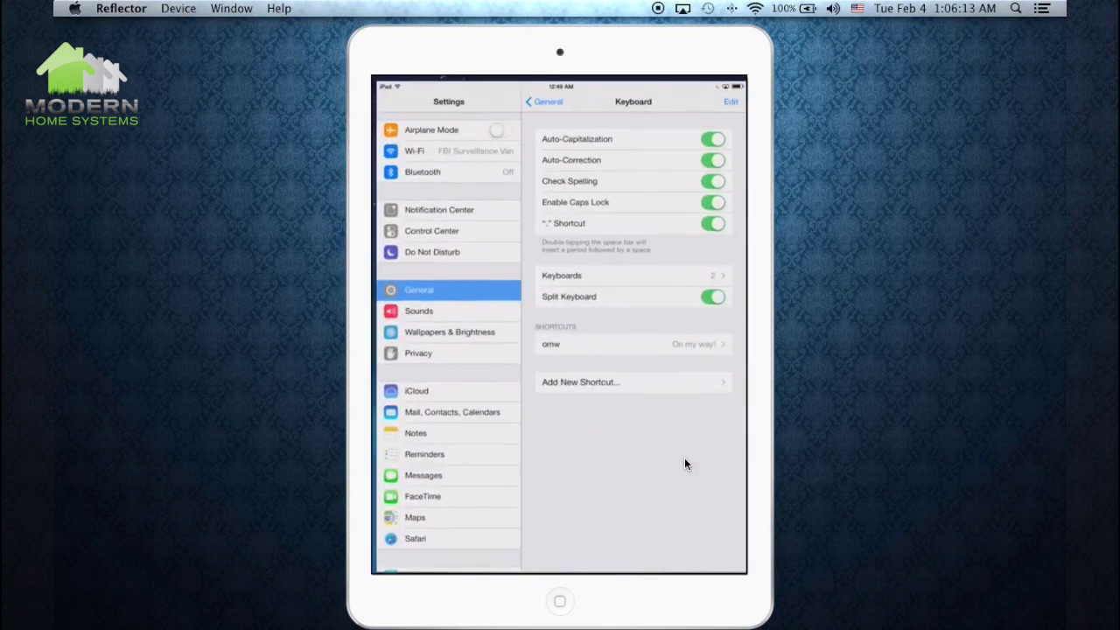
pyautogui.click(610, 272)
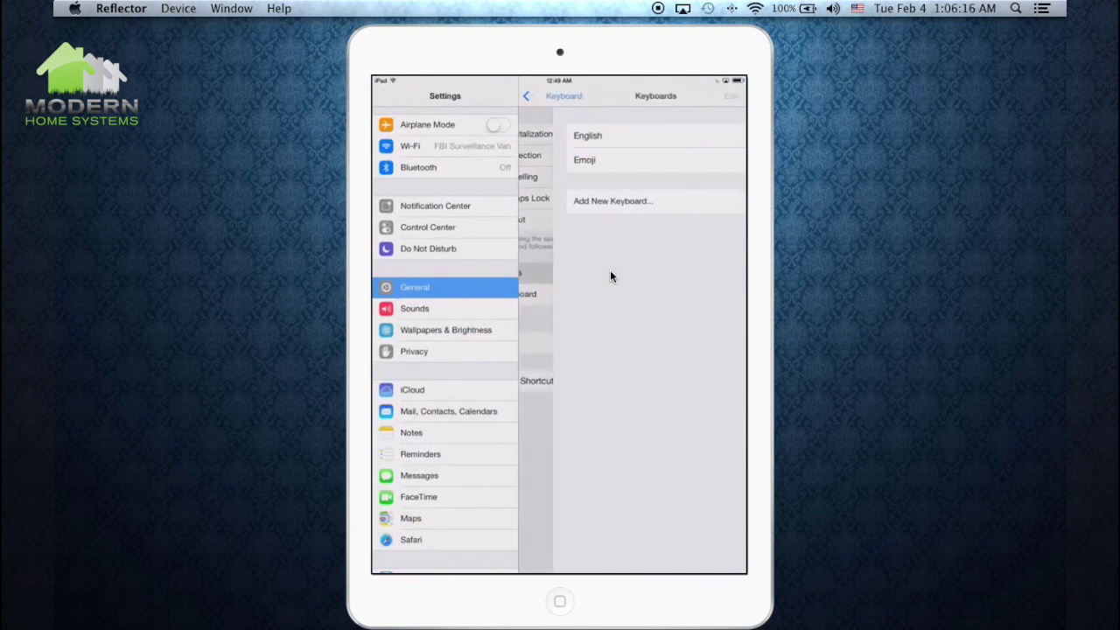
pyautogui.click(604, 203)
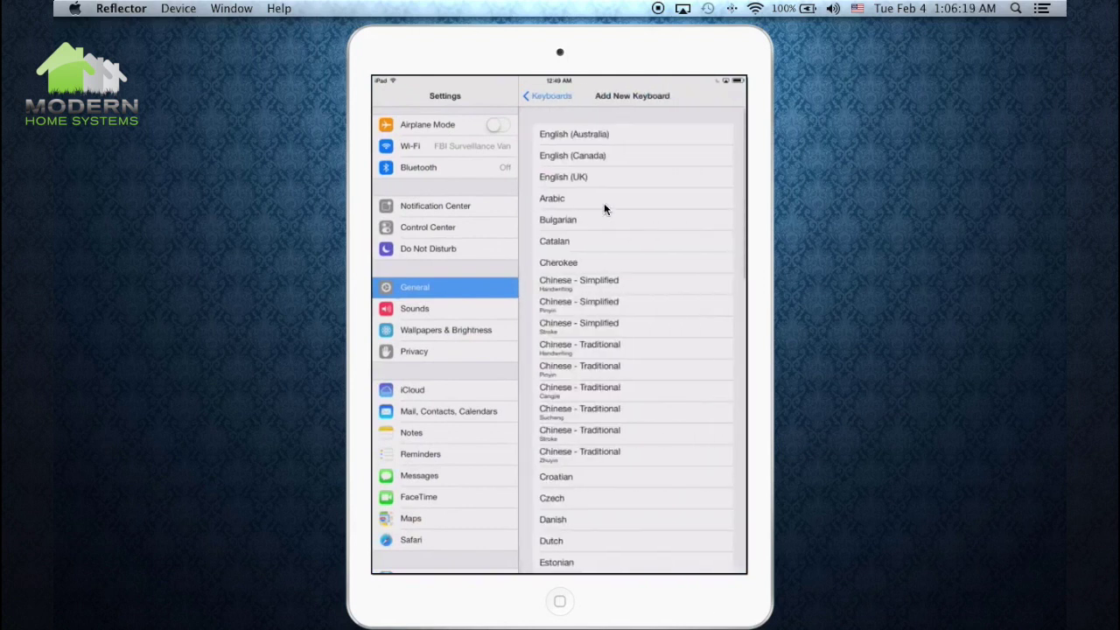
pyautogui.click(578, 282)
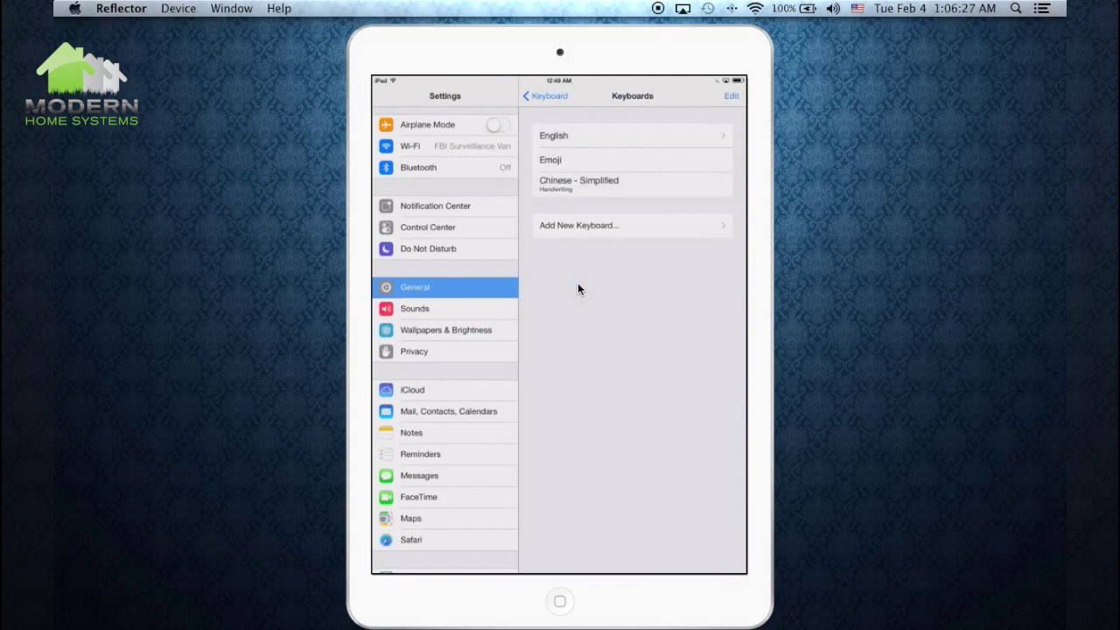
pyautogui.click(558, 601)
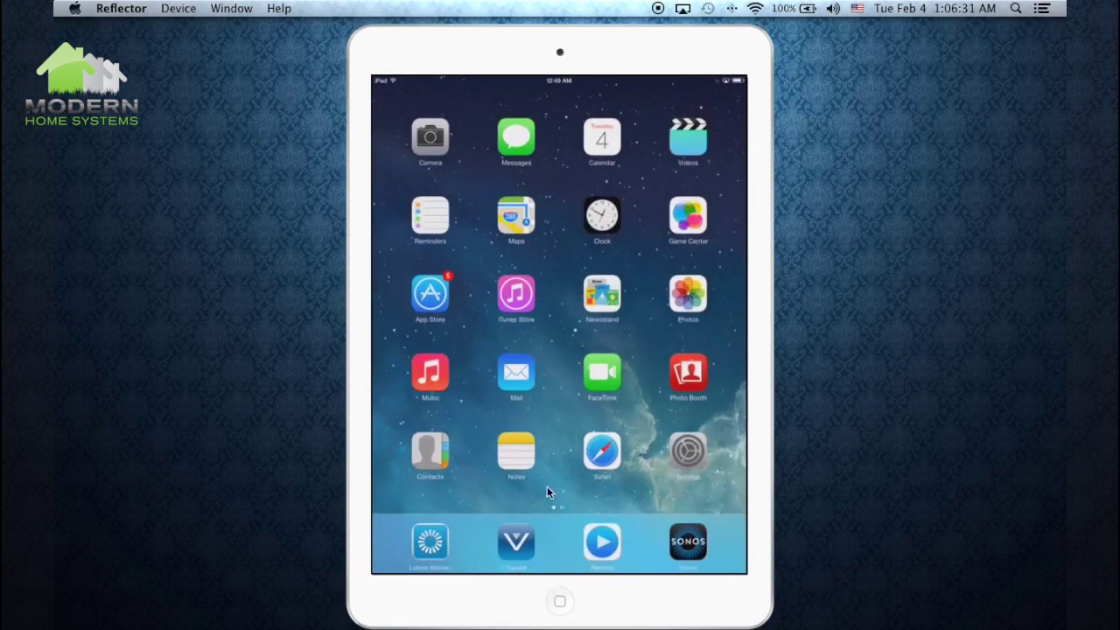
# Step: Open the blank note in Notes and switch from the globe key to the 简体手写 handwriting keyboard
pyautogui.click(516, 451)
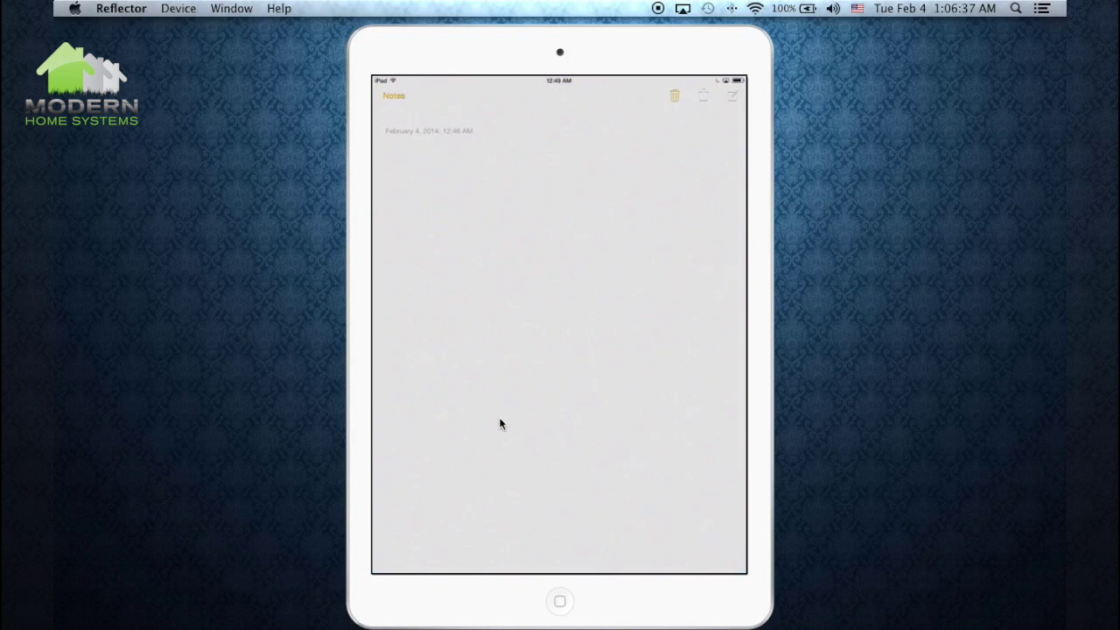
pyautogui.click(424, 307)
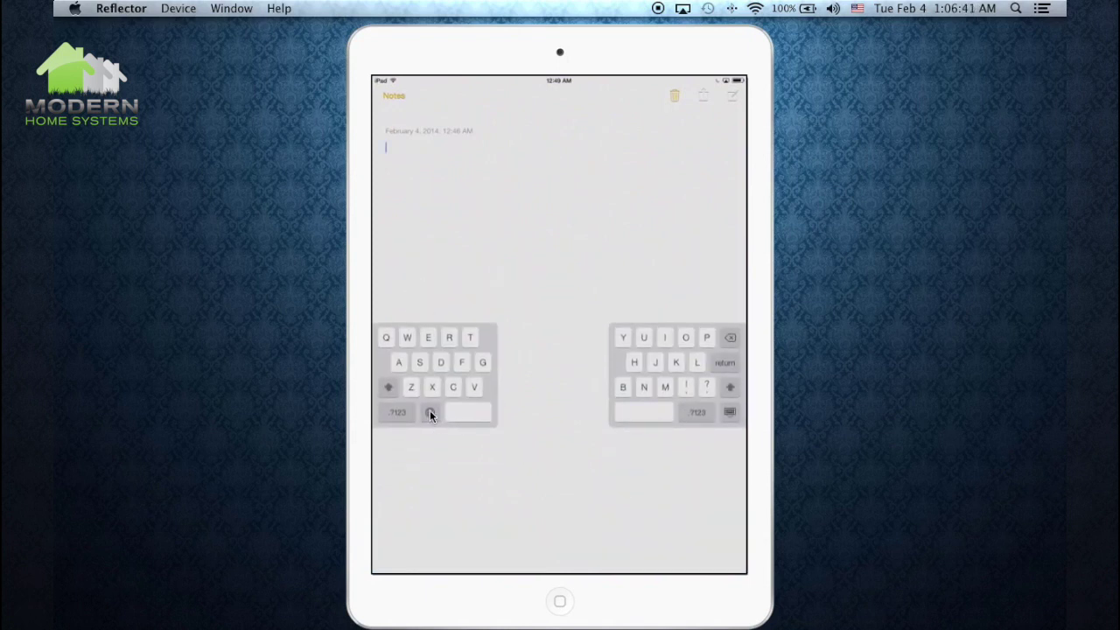
pyautogui.click(430, 412)
pyautogui.moveTo(430, 410); pyautogui.dragTo(435, 382)
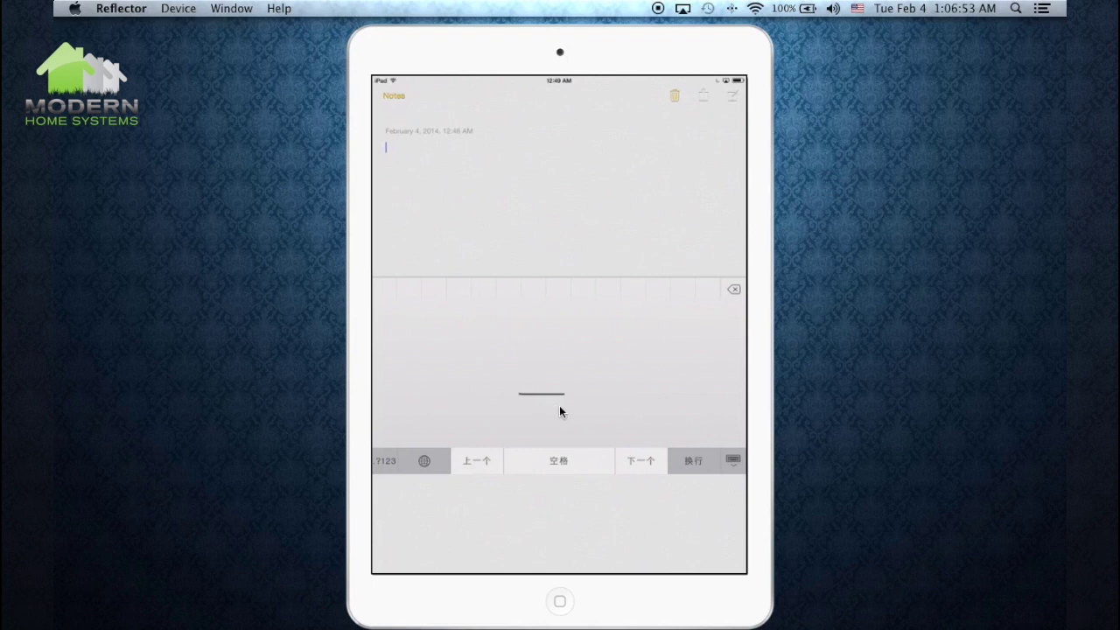
pyautogui.moveTo(547, 369); pyautogui.dragTo(551, 330)
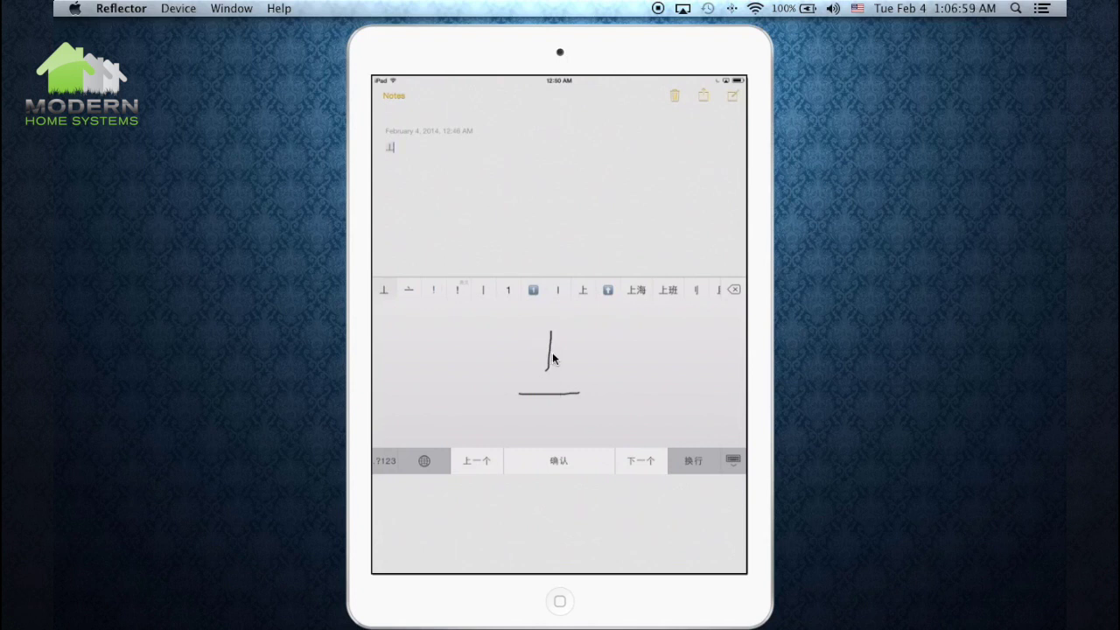
pyautogui.moveTo(564, 355); pyautogui.dragTo(575, 350)
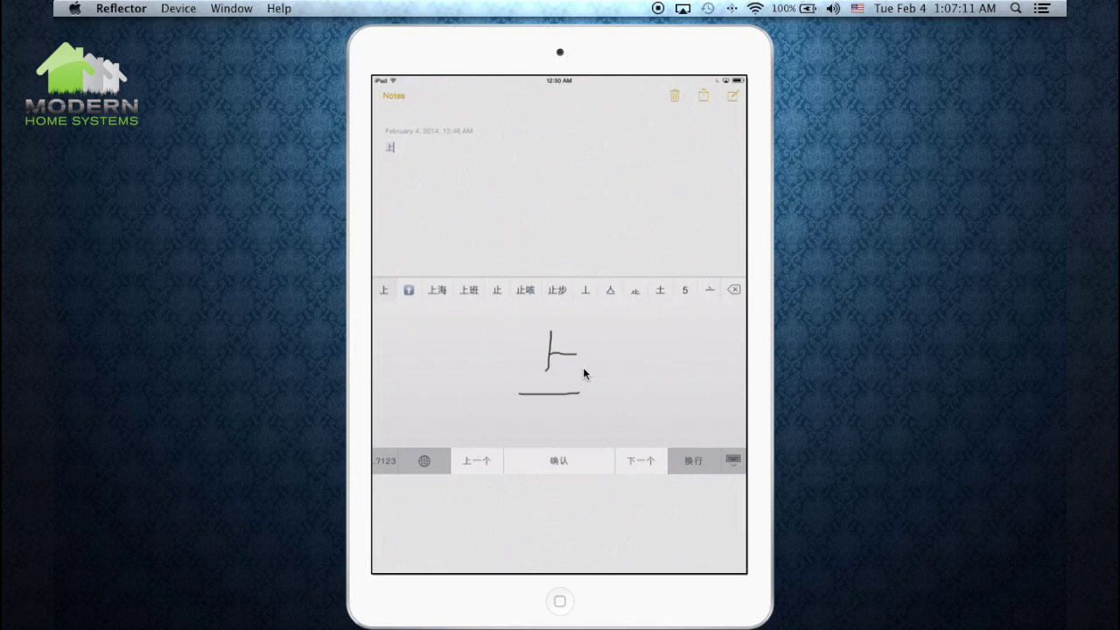
pyautogui.press('BackSpace')
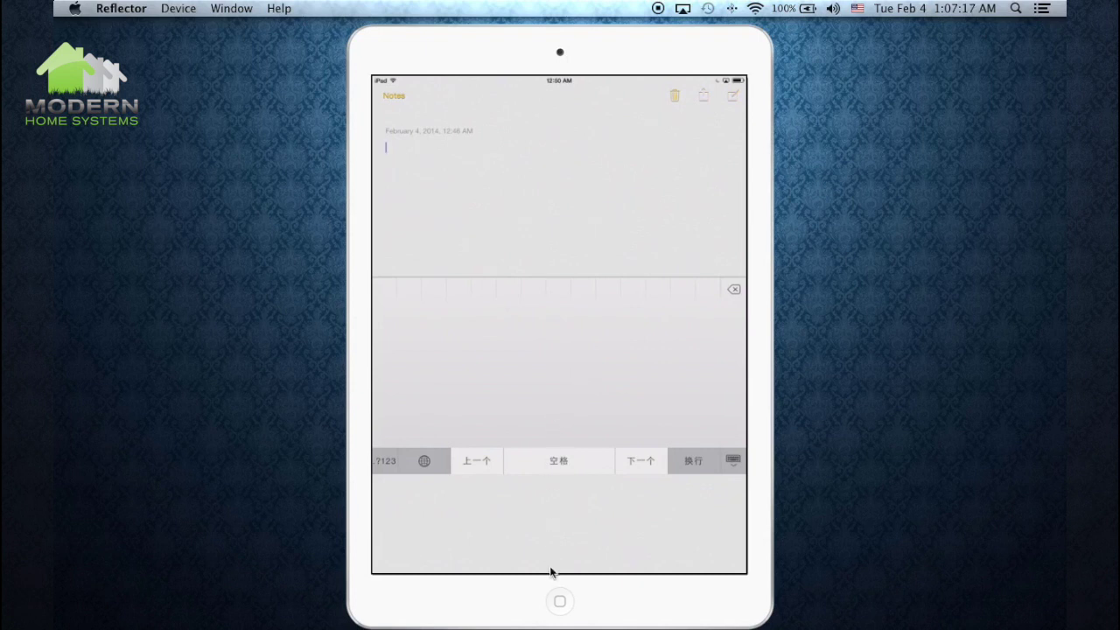
# Step: Leave the still-empty note and go back to the iPad Home Screen
pyautogui.click(565, 603)
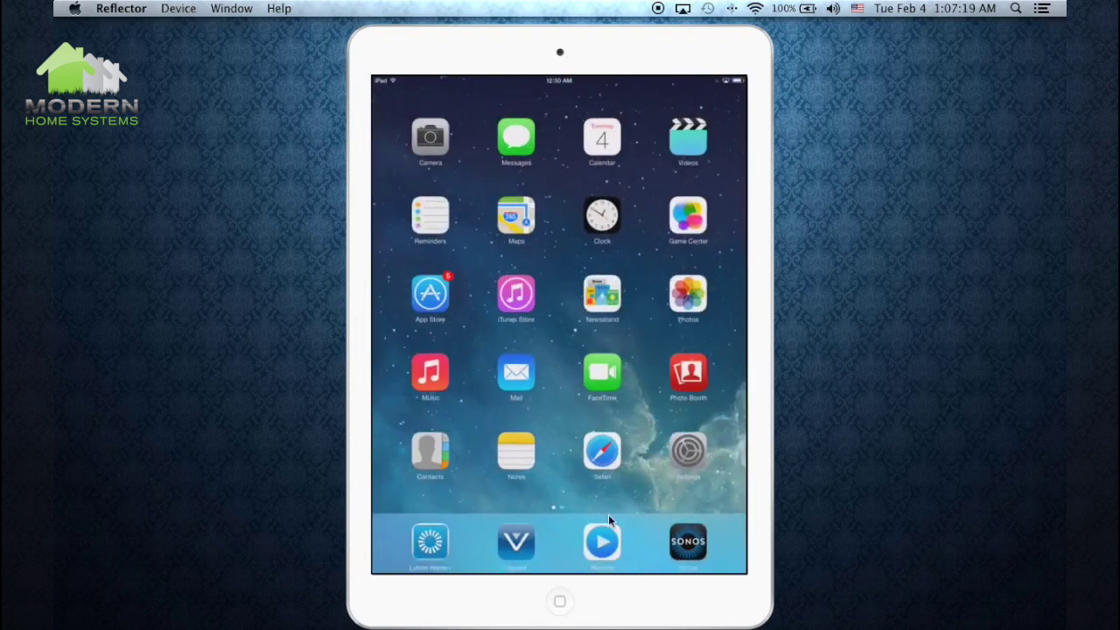